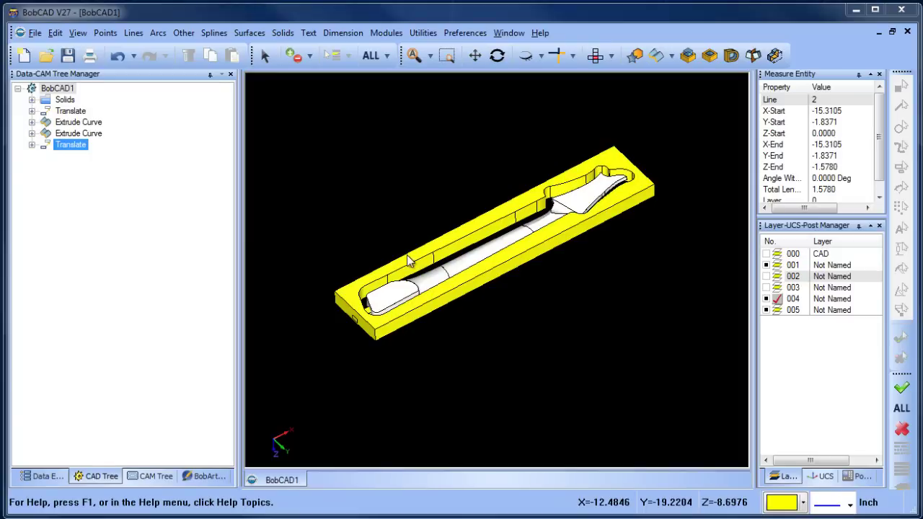
# Orbit the knife-pocket model through an edge-on view and two top-down views
pyautogui.click(498, 58)
pyautogui.moveTo(521, 83); pyautogui.dragTo(310, 371)
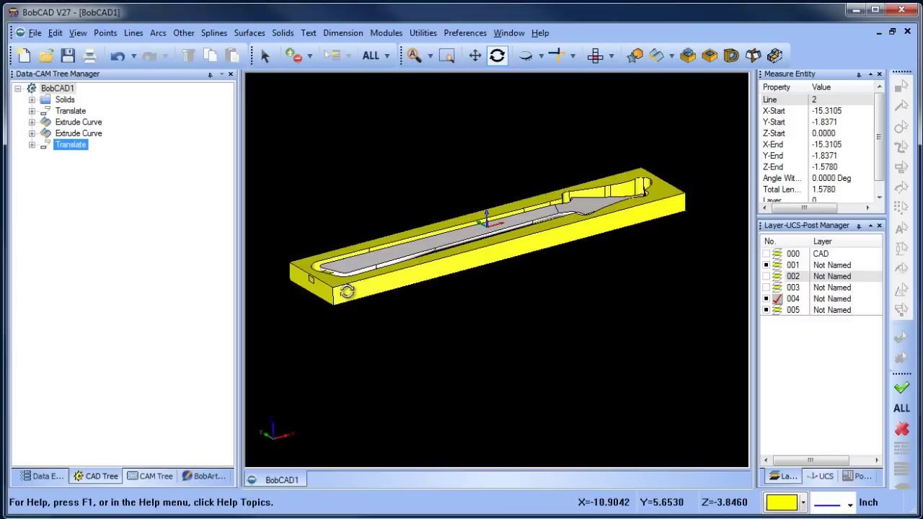
pyautogui.moveTo(565, 302); pyautogui.dragTo(381, 323)
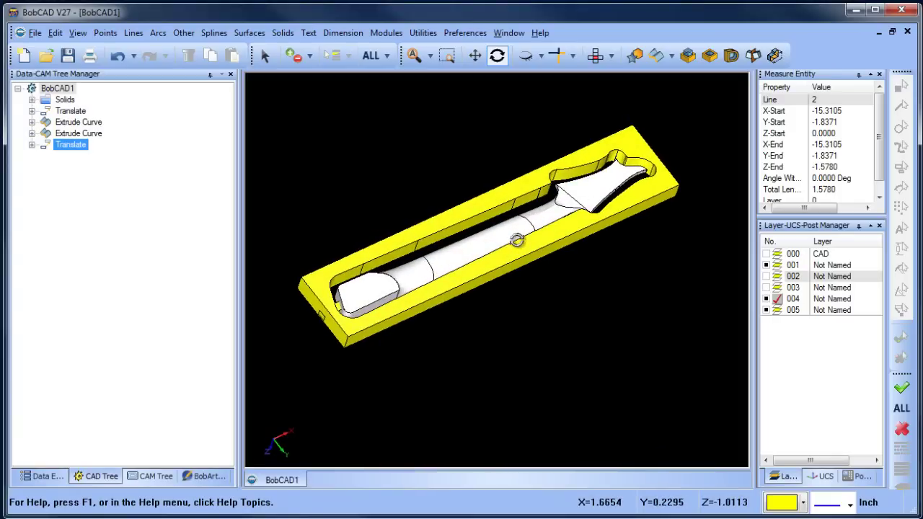
pyautogui.moveTo(519, 191); pyautogui.dragTo(476, 317)
# Create rectangular milling stock as an auto bounding box of 33.6210 × 6.6743 × 1.5780
pyautogui.click(162, 478)
pyautogui.click(80, 145)
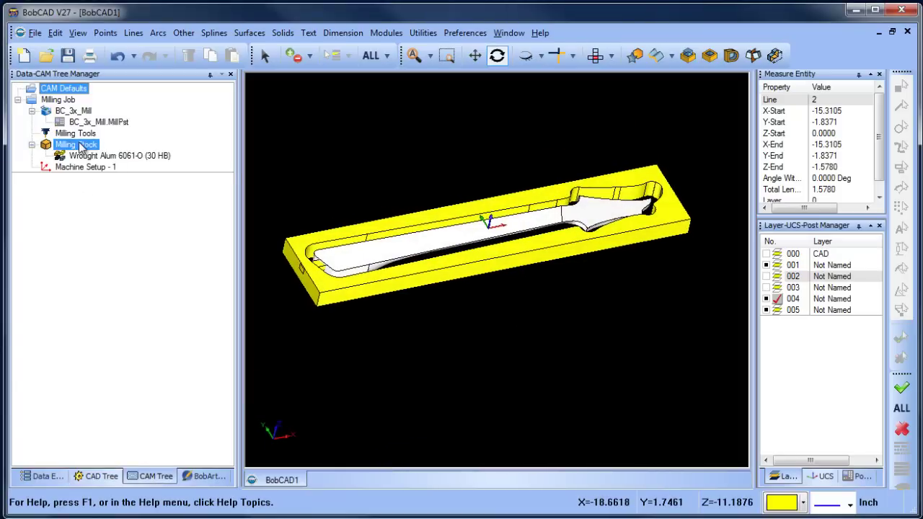
pyautogui.rightClick(79, 145)
pyautogui.click(137, 152)
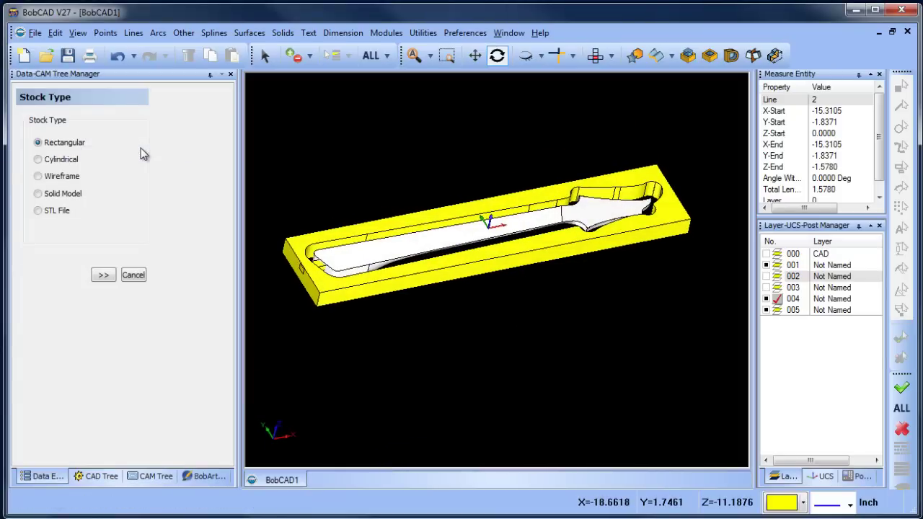
pyautogui.click(103, 276)
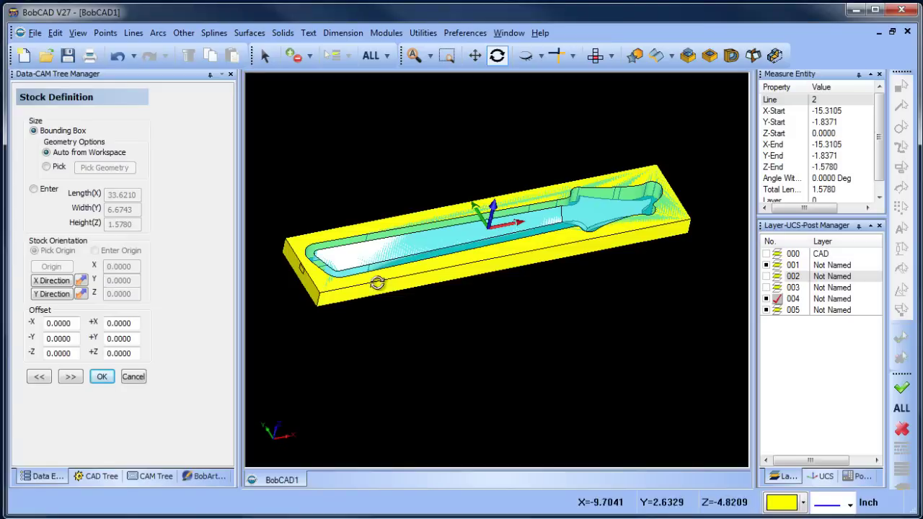
pyautogui.moveTo(537, 322)
pyautogui.mouseDown()
pyautogui.moveTo(538, 298)
pyautogui.moveTo(470, 315)
pyautogui.moveTo(522, 331)
pyautogui.mouseUp()
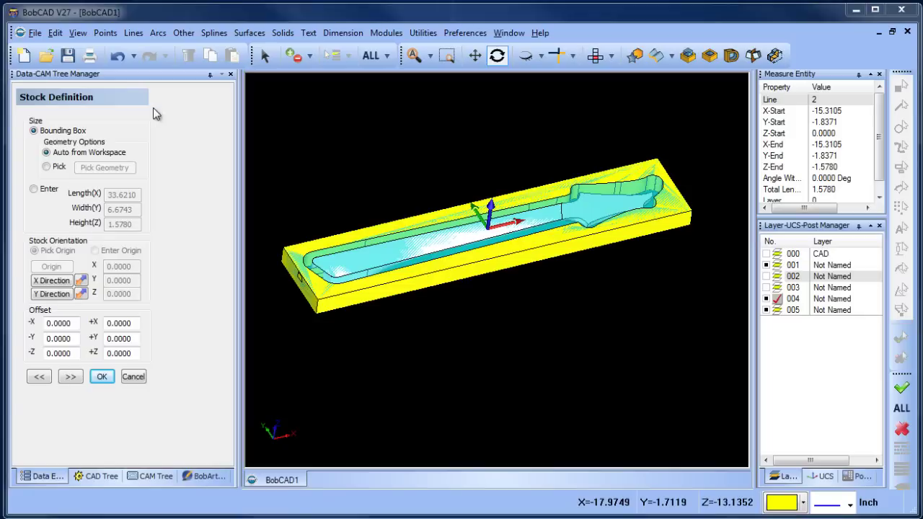
# In Calculator, subtract 1.578 from 1.75 to get 0.172
pyautogui.hotkey('alt', 'Tab')
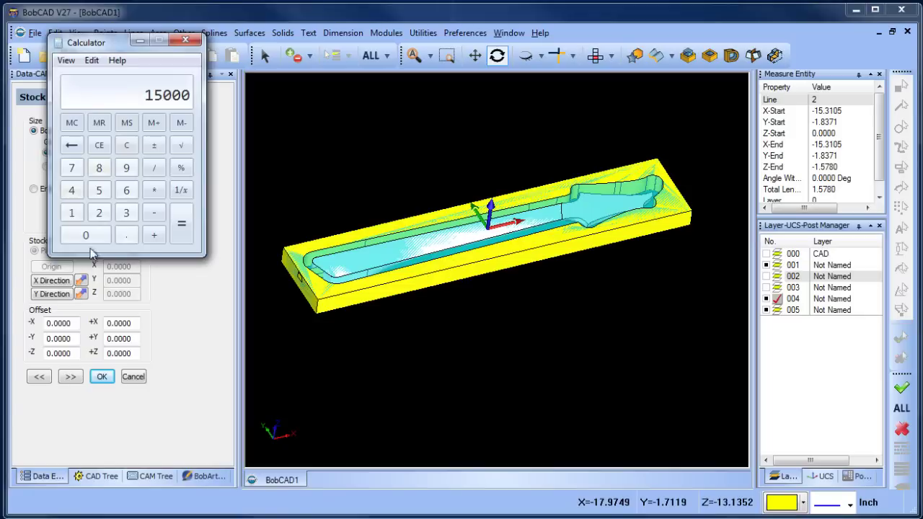
pyautogui.click(128, 147)
pyautogui.moveTo(111, 46); pyautogui.dragTo(524, 44)
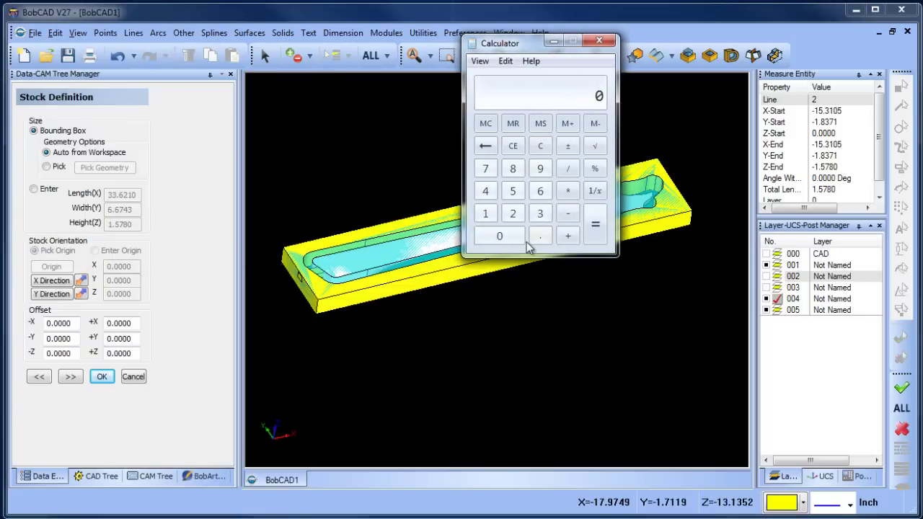
pyautogui.click(486, 214)
pyautogui.click(540, 236)
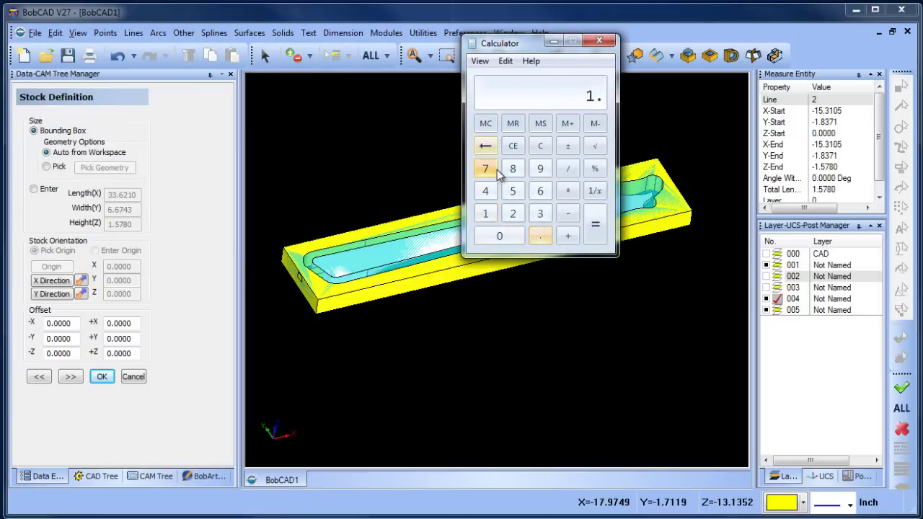
pyautogui.click(486, 169)
pyautogui.click(512, 191)
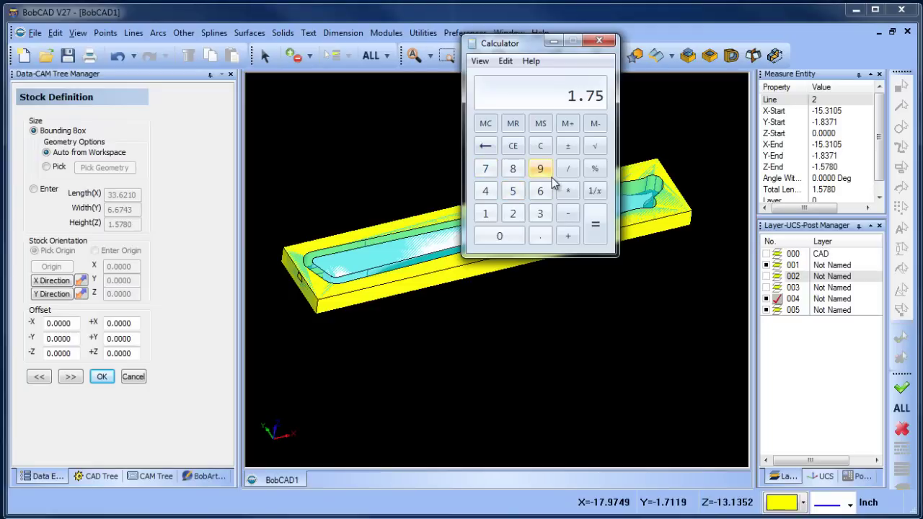
pyautogui.click(568, 215)
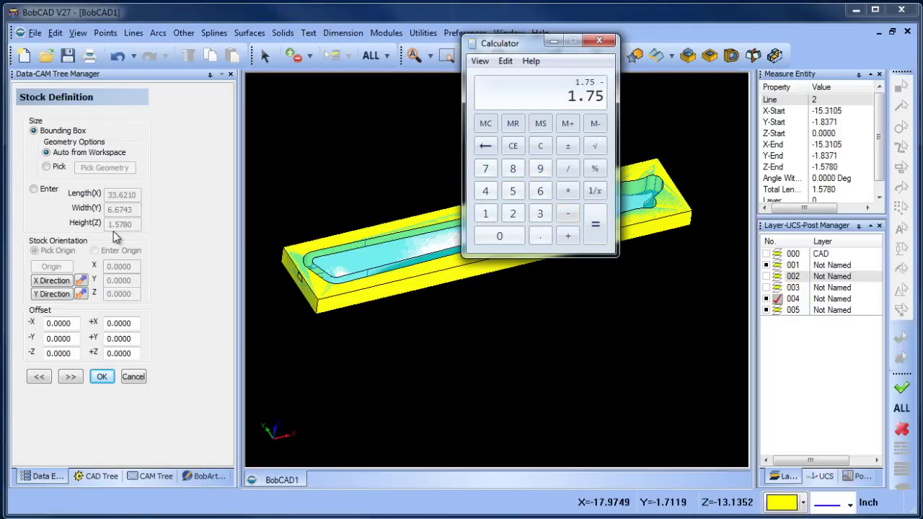
pyautogui.click(485, 214)
pyautogui.click(541, 238)
pyautogui.click(513, 191)
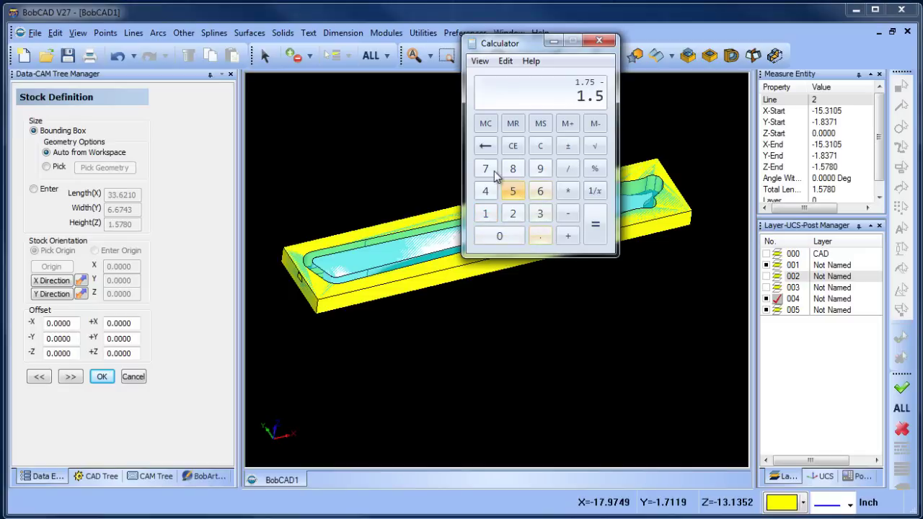
pyautogui.click(485, 168)
pyautogui.click(513, 170)
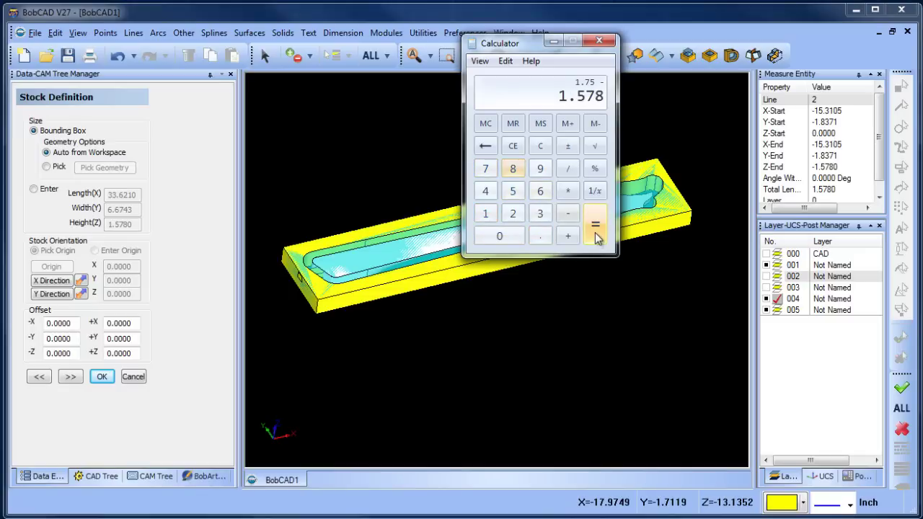
pyautogui.click(595, 232)
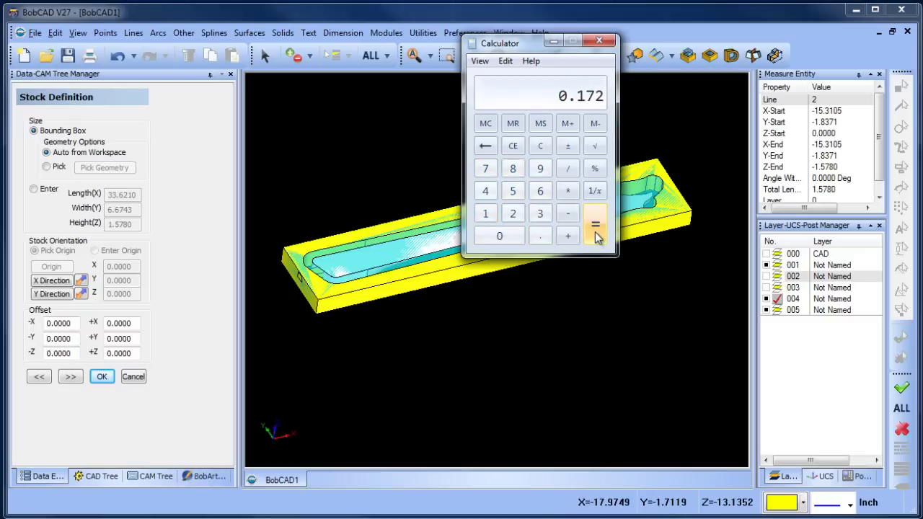
# Halve 0.172 to get 0.086, then close Calculator
pyautogui.click(568, 168)
pyautogui.click(514, 214)
pyautogui.click(593, 233)
pyautogui.click(600, 40)
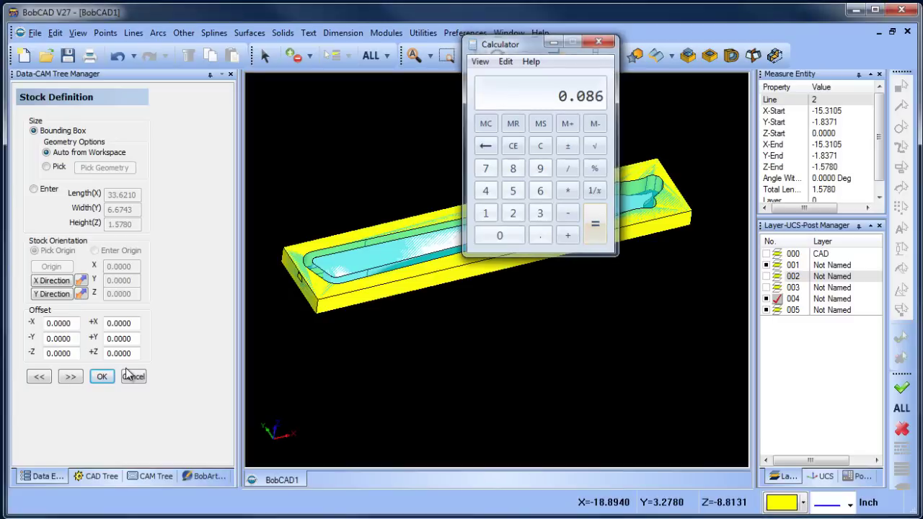
# Set the stock's −Z and +Z offsets to 0.086 each and check the thickness
pyautogui.doubleClick(77, 354)
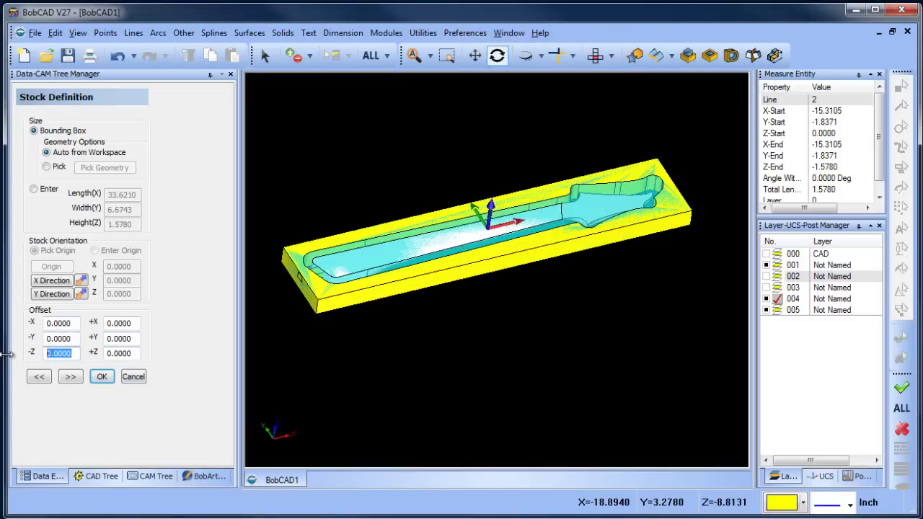
pyautogui.write('.086')
pyautogui.press('Tab')
pyautogui.write('.')
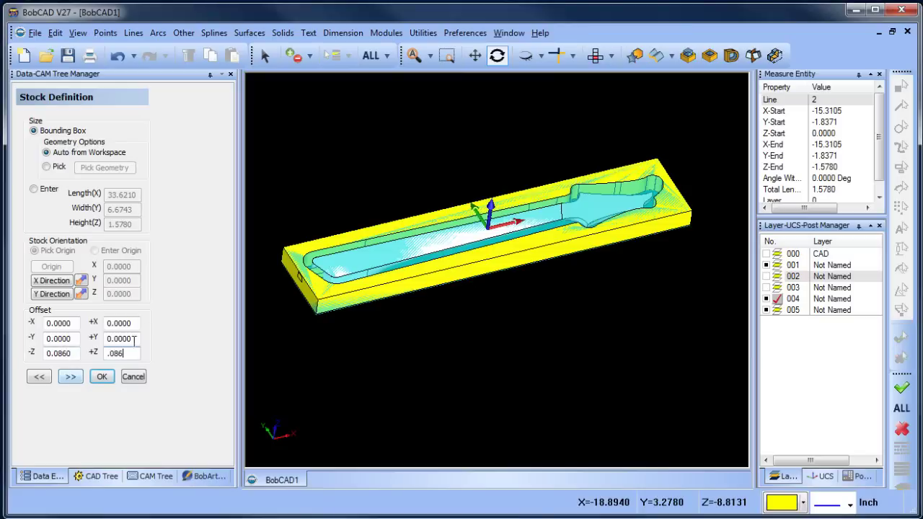
pyautogui.press('Tab')
pyautogui.moveTo(500, 311); pyautogui.dragTo(484, 280)
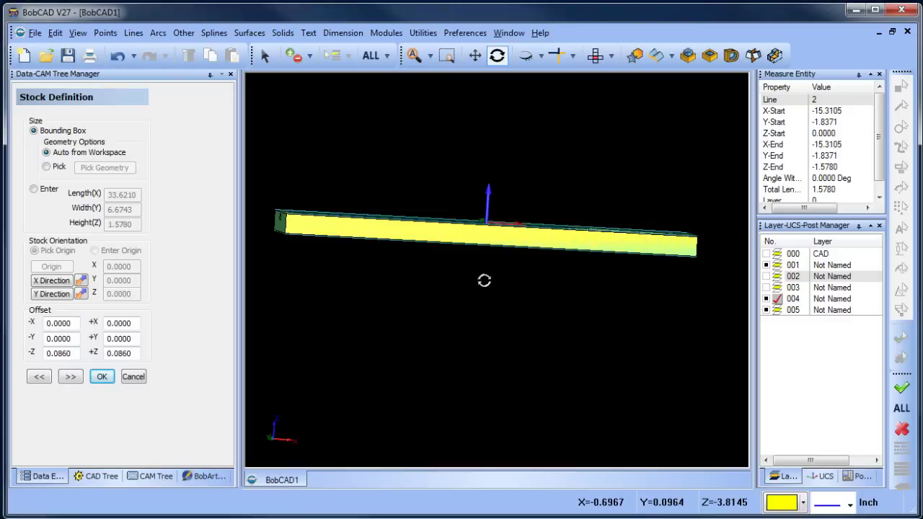
pyautogui.moveTo(470, 286); pyautogui.dragTo(505, 341)
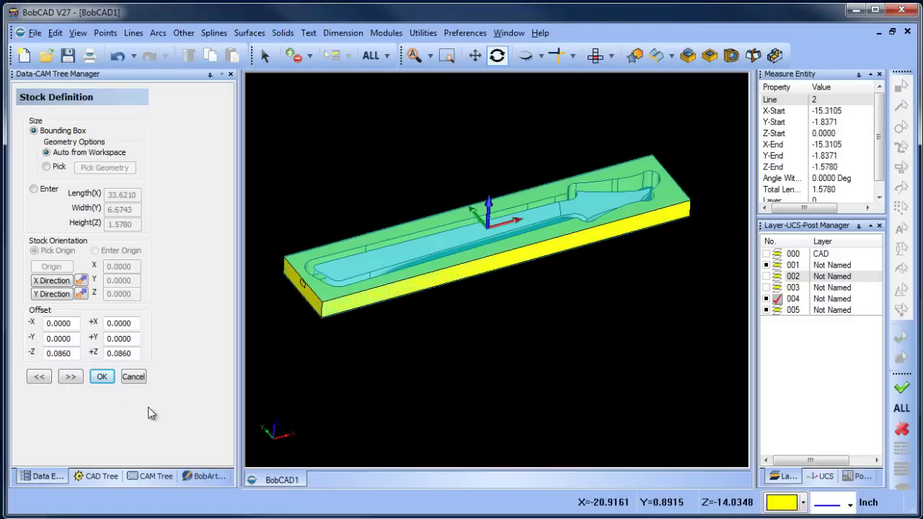
# Place the Machine Setup origin at the stock's lower-left corner and accept the setup
pyautogui.click(71, 377)
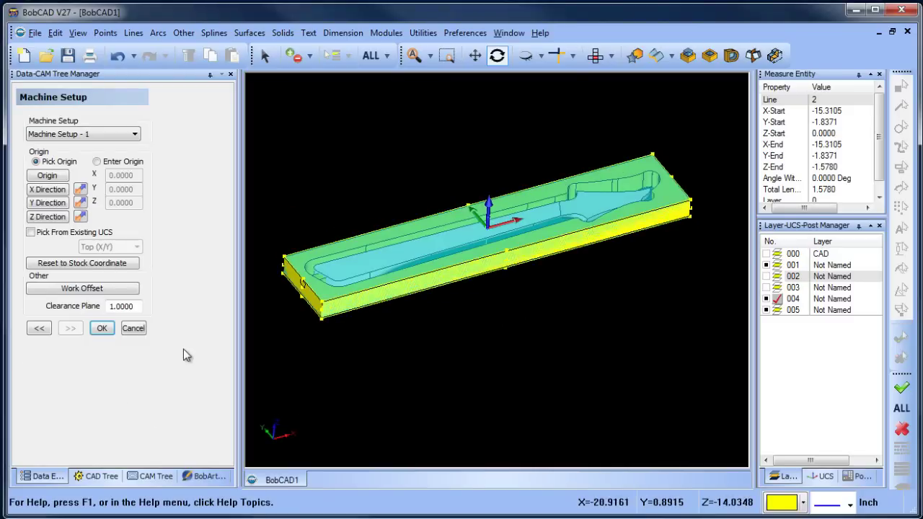
pyautogui.click(47, 175)
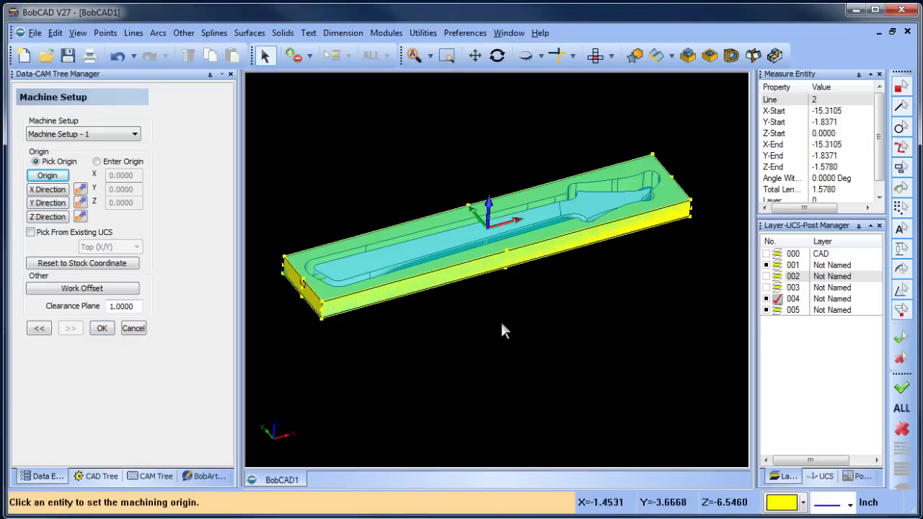
pyautogui.moveTo(502, 324); pyautogui.dragTo(537, 333, button='middle')
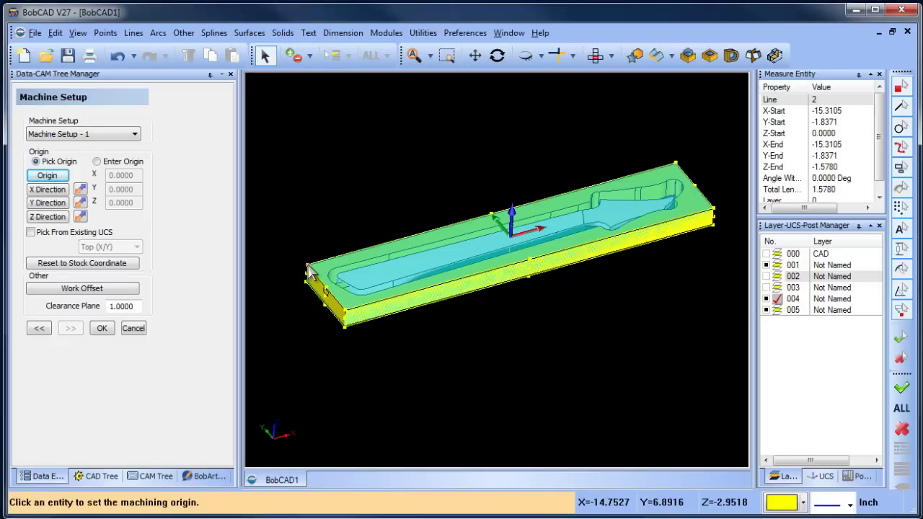
pyautogui.click(344, 327)
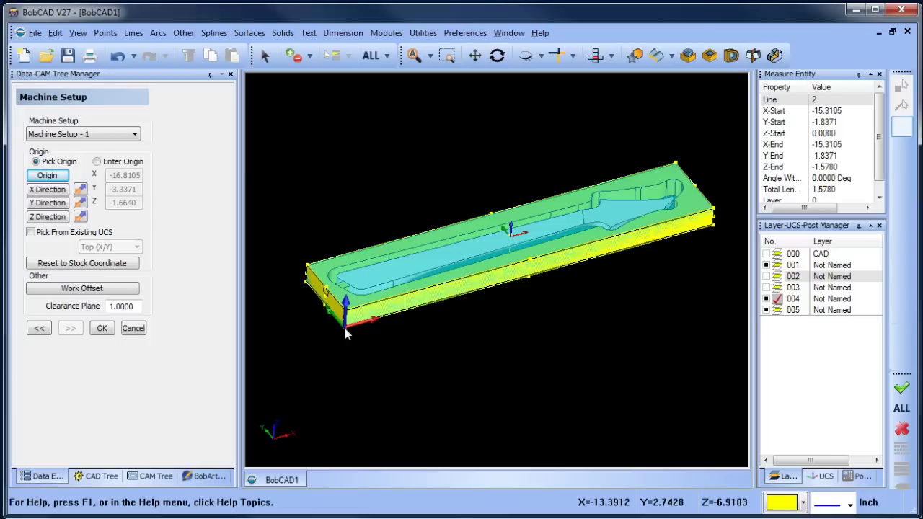
pyautogui.click(102, 328)
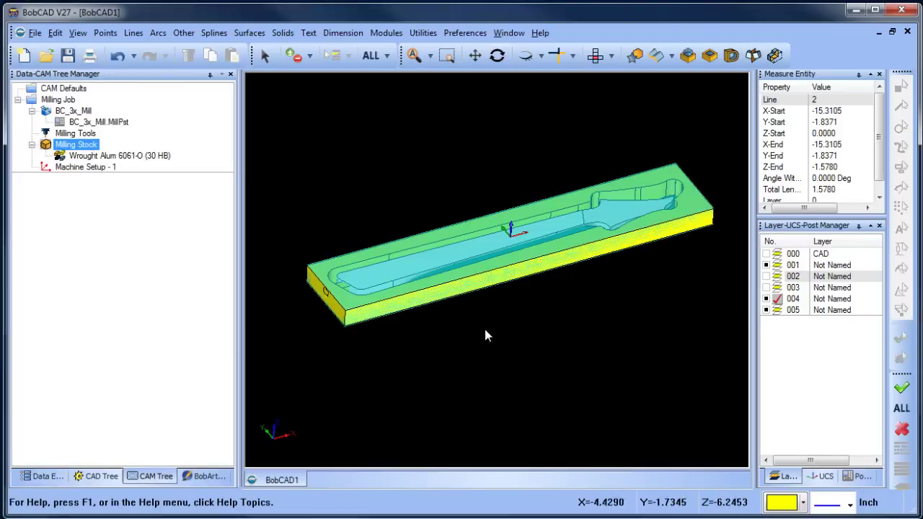
# Start a new 2-axis milling feature on Machine Setup - 1
pyautogui.moveTo(547, 317); pyautogui.dragTo(522, 298, button='middle')
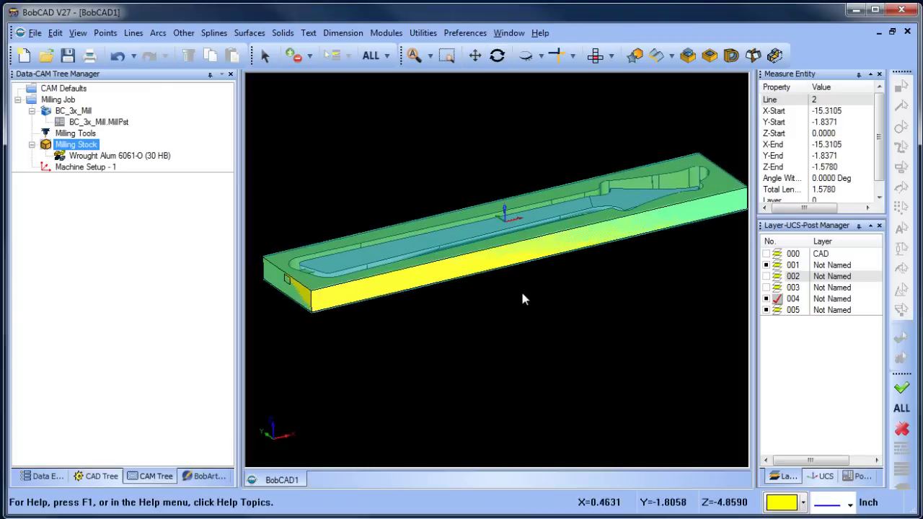
pyautogui.click(85, 168)
pyautogui.rightClick(85, 169)
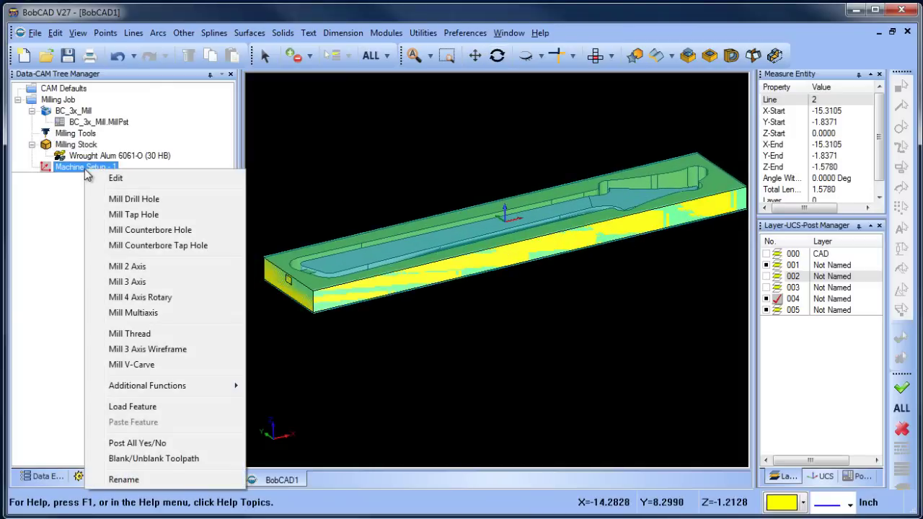
pyautogui.click(173, 269)
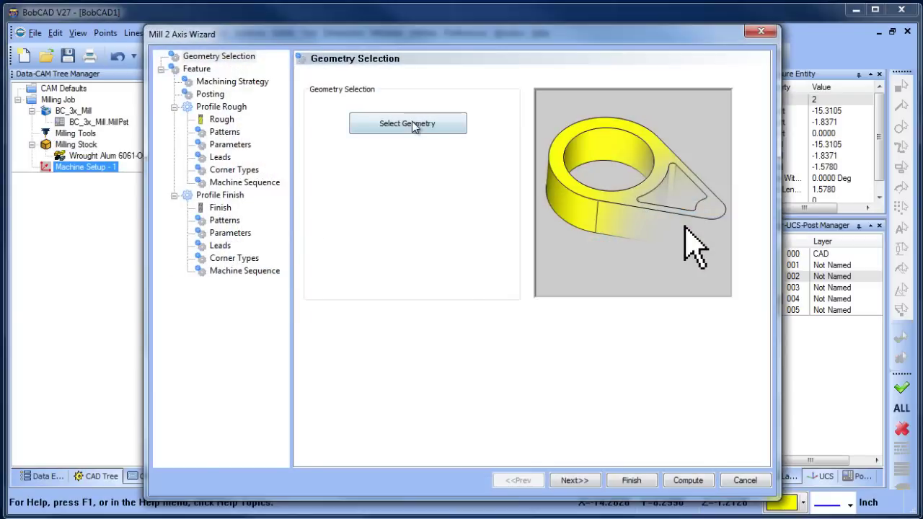
# Chain the part's top outer edge using Constant Z selection and accept it
pyautogui.click(412, 124)
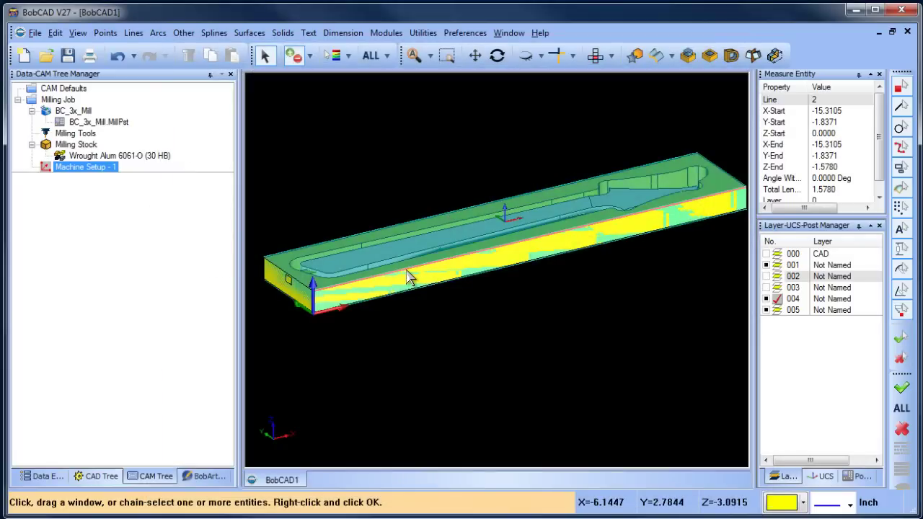
pyautogui.rightClick(408, 274)
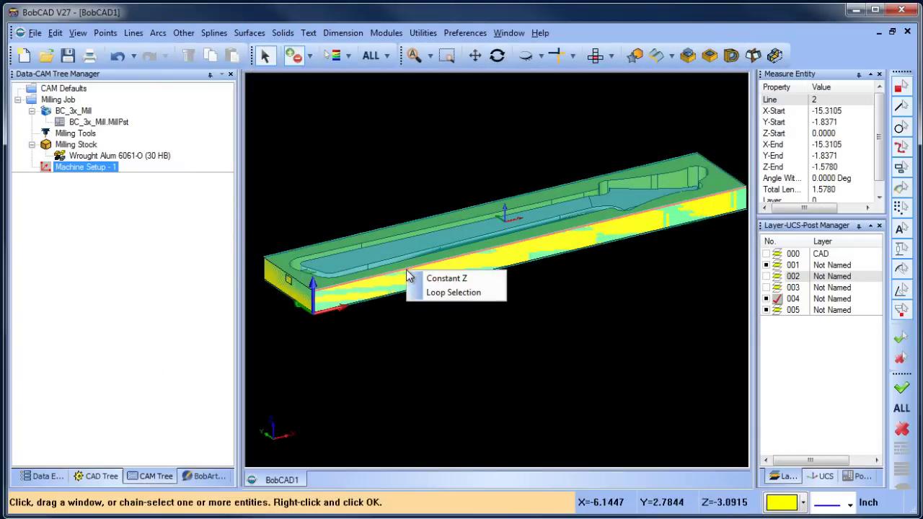
pyautogui.click(447, 280)
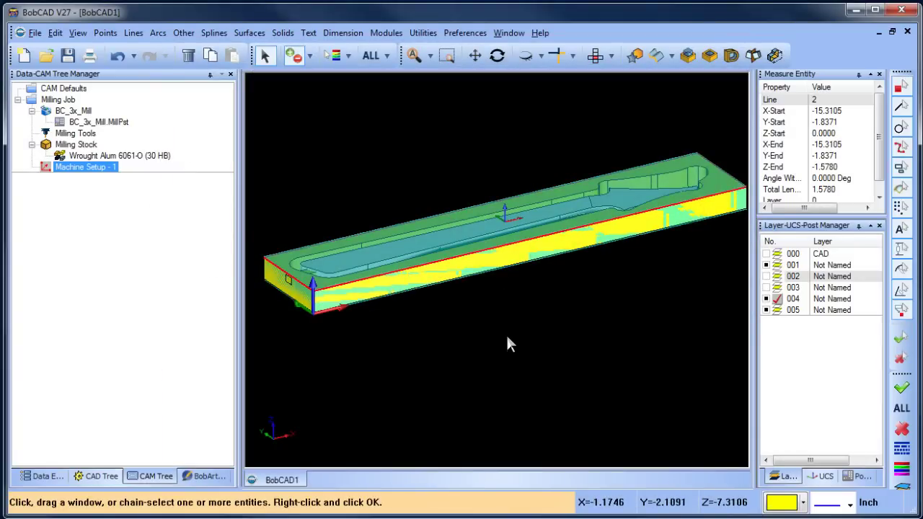
pyautogui.rightClick(506, 334)
pyautogui.click(509, 343)
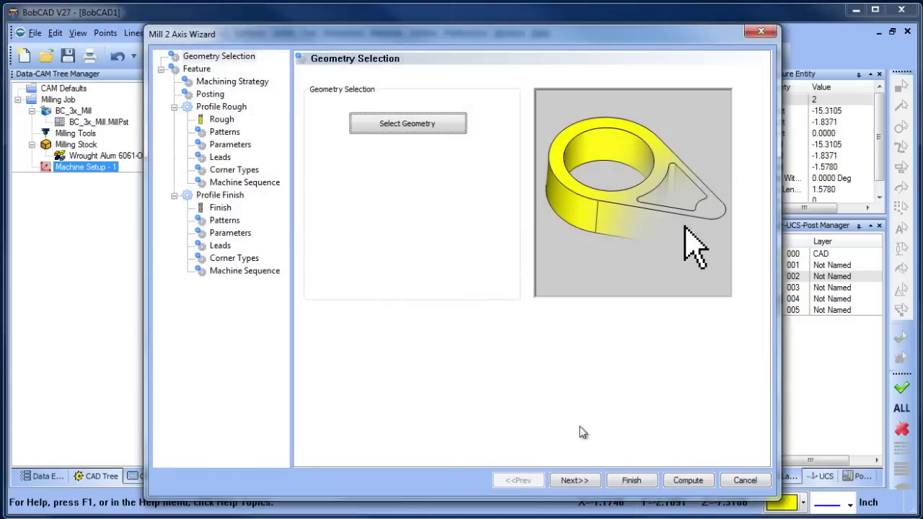
# Pick the part bottom for a 0.0860 total depth and choose the Facing template
pyautogui.click(582, 482)
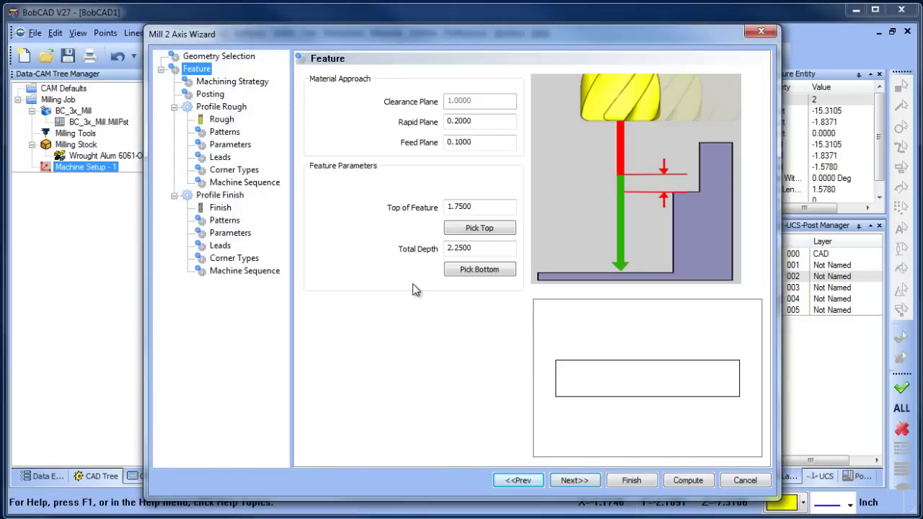
pyautogui.click(488, 277)
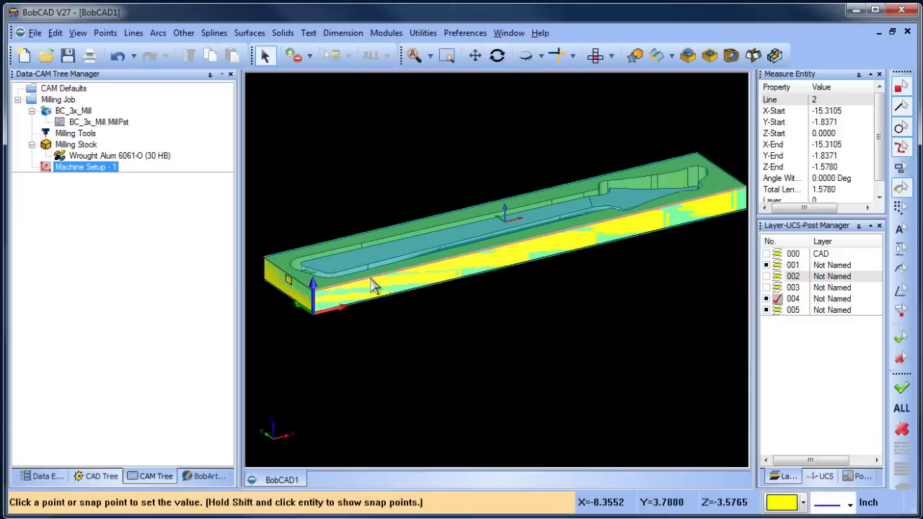
pyautogui.click(374, 287)
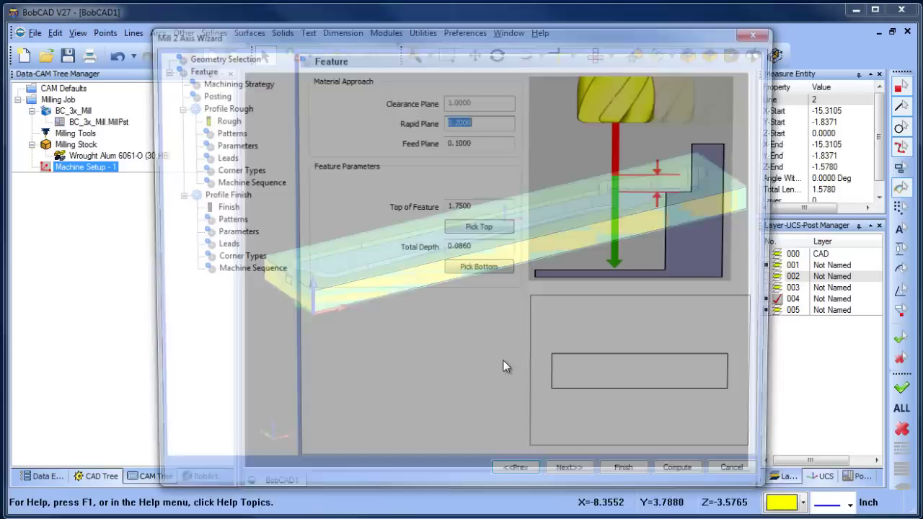
pyautogui.click(579, 481)
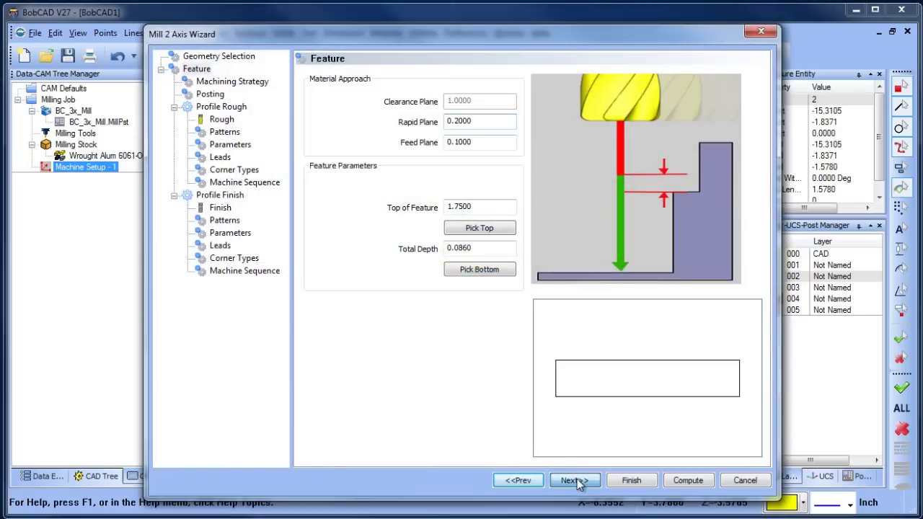
pyautogui.click(329, 151)
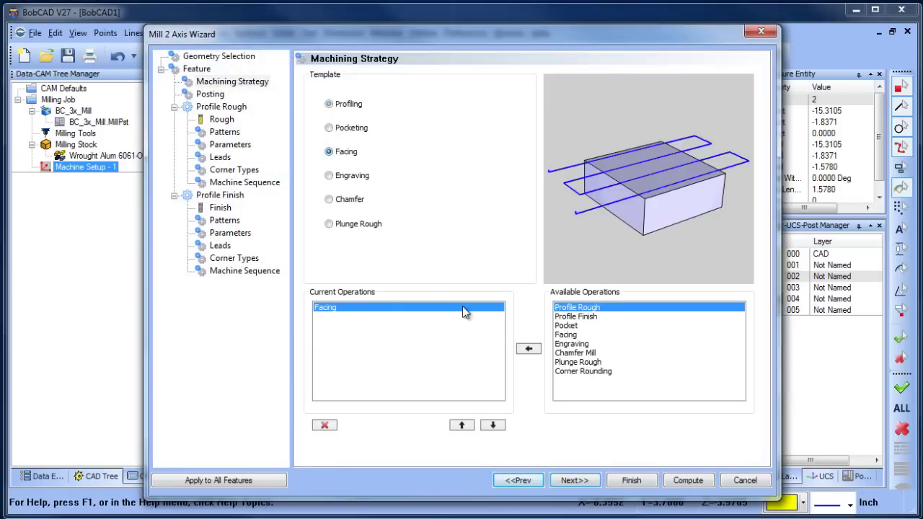
pyautogui.click(580, 480)
# Set the roughing tool diameter to 0.375
pyautogui.click(221, 119)
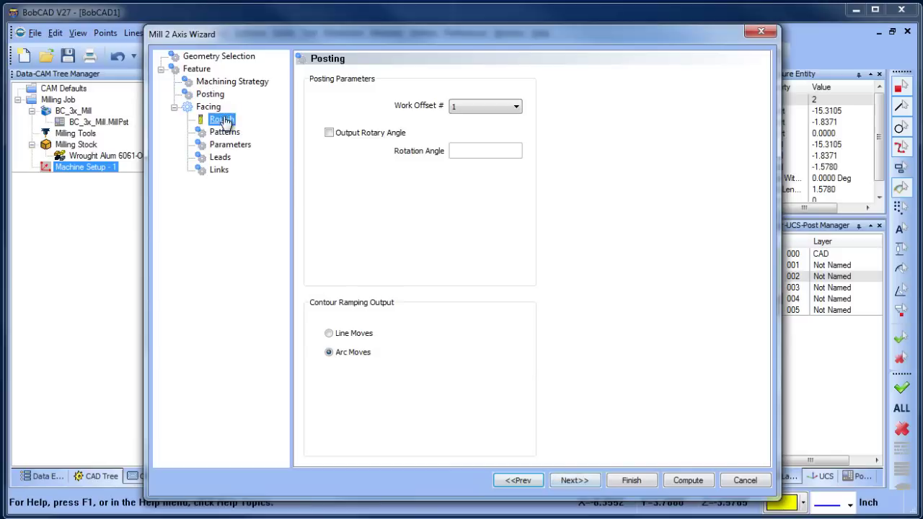
pyautogui.moveTo(443, 125); pyautogui.dragTo(366, 129)
pyautogui.write('.375')
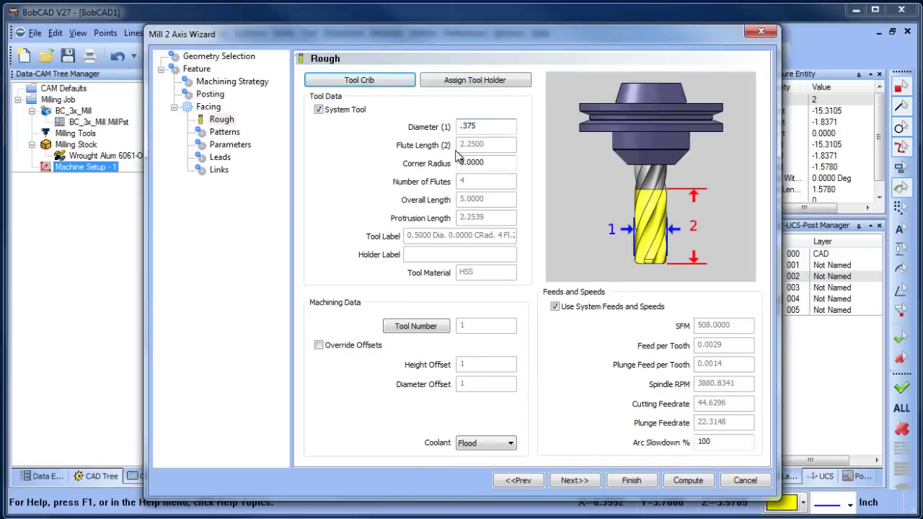
pyautogui.click(495, 161)
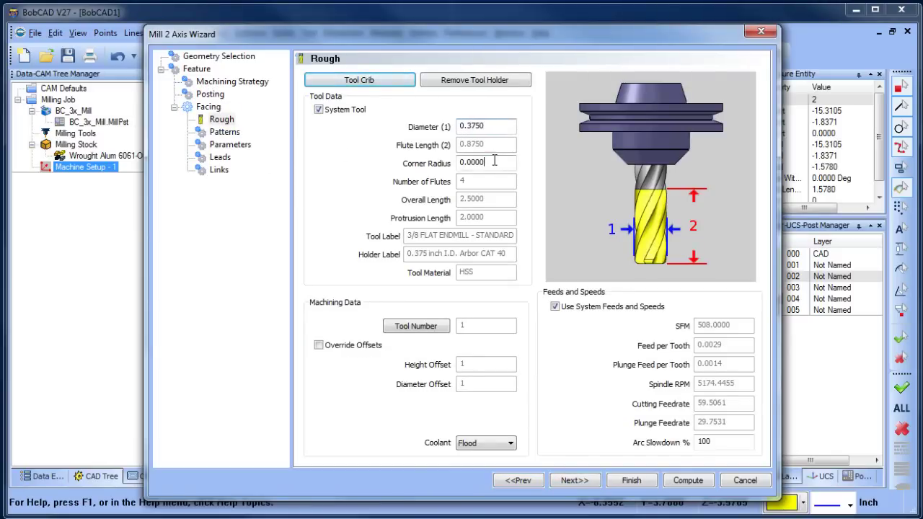
# Use On Workpiece facing passes with 45% cut width, starting from the bottom-left corner
pyautogui.click(225, 133)
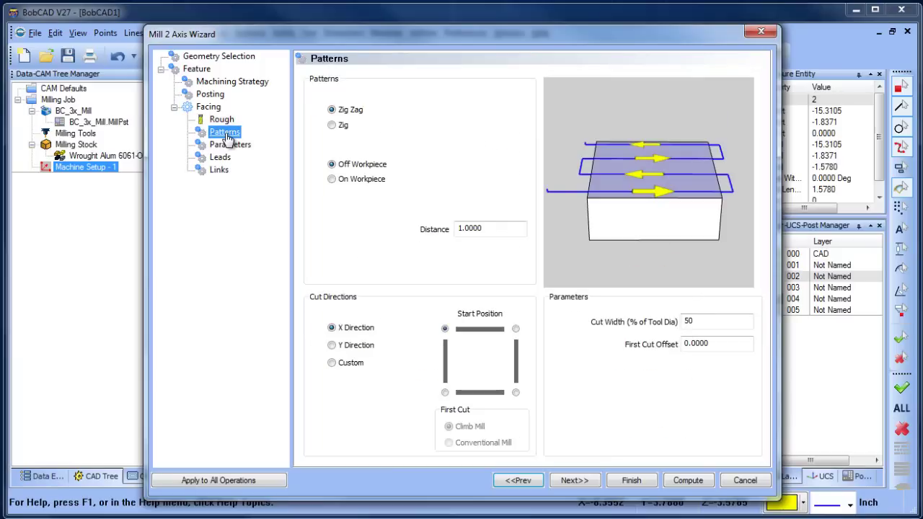
pyautogui.click(332, 179)
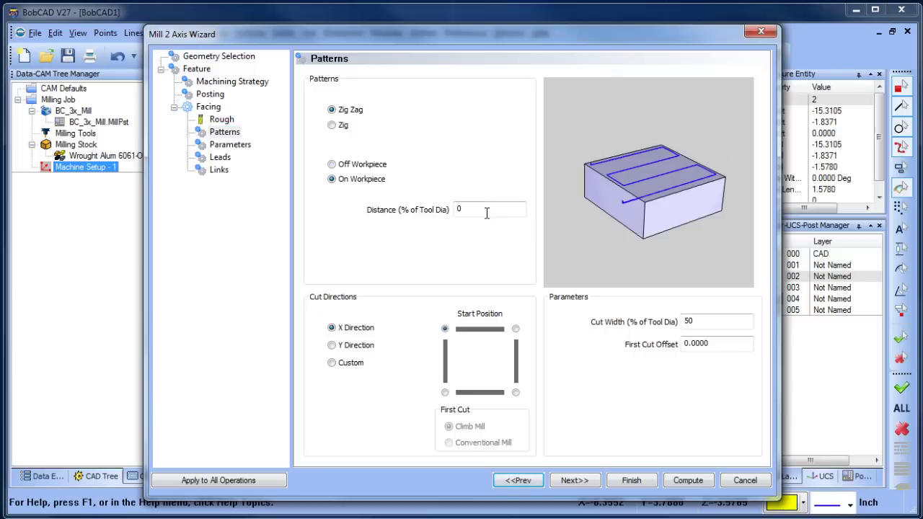
pyautogui.doubleClick(689, 322)
pyautogui.write('45')
pyautogui.click(445, 392)
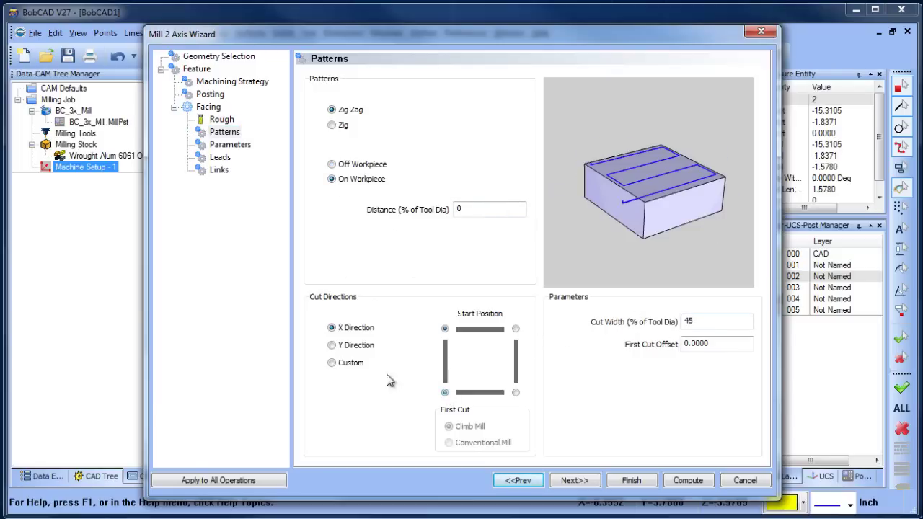
# Join the passes with Arc links and compute the facing toolpath
pyautogui.click(230, 148)
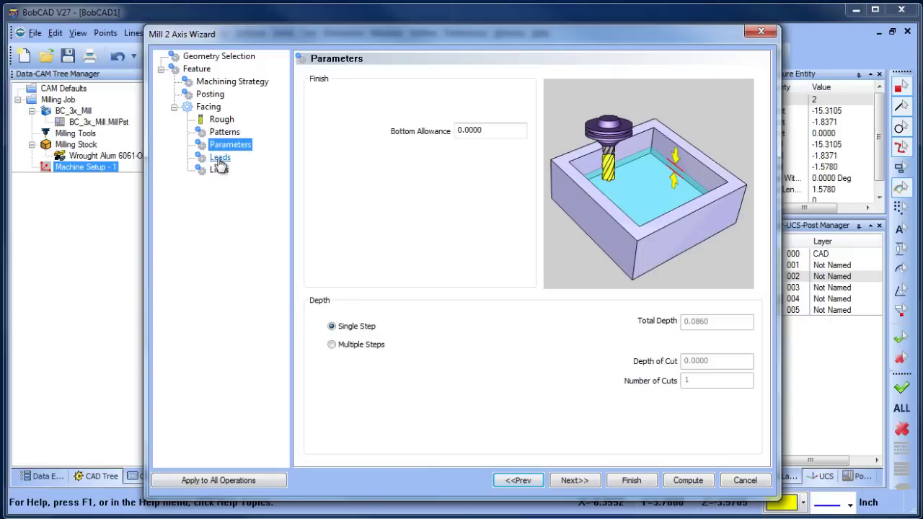
pyautogui.click(220, 159)
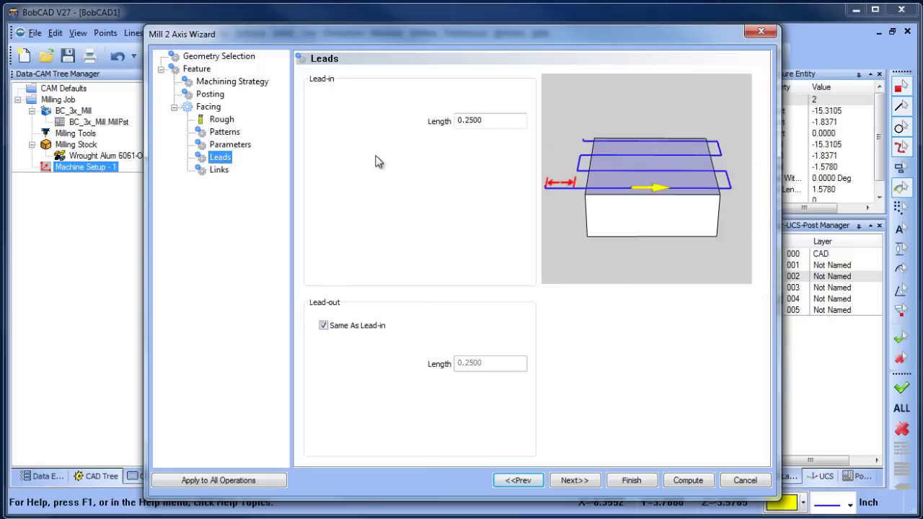
pyautogui.click(219, 170)
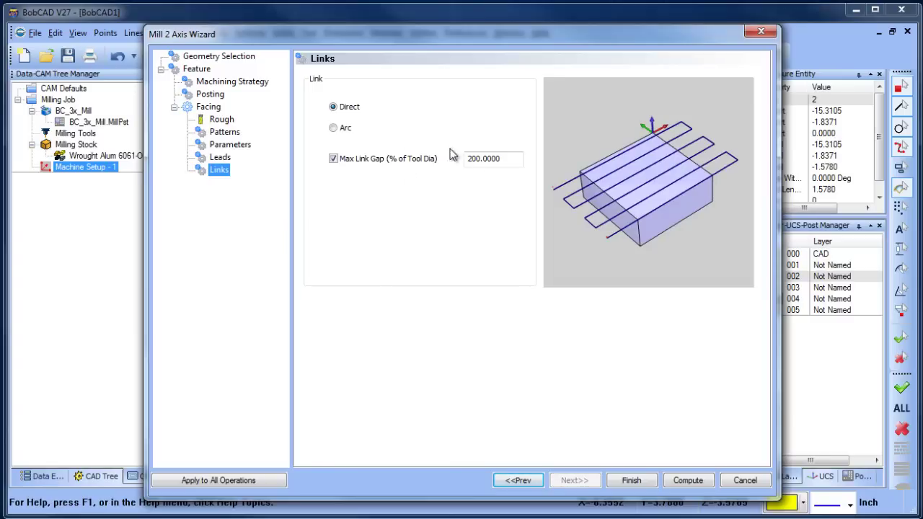
pyautogui.click(333, 127)
pyautogui.click(692, 481)
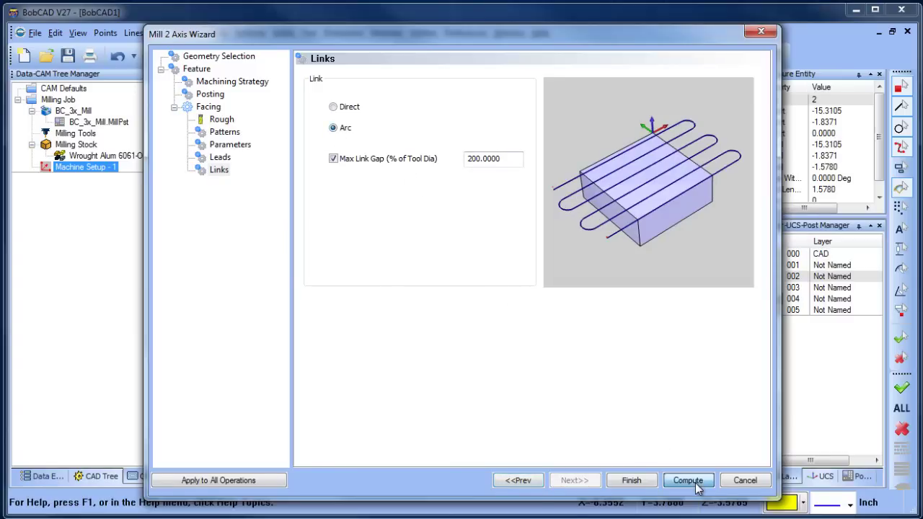
# Blank the Facing toolpath so it is hidden from the model
pyautogui.moveTo(543, 302); pyautogui.dragTo(525, 330, button='middle')
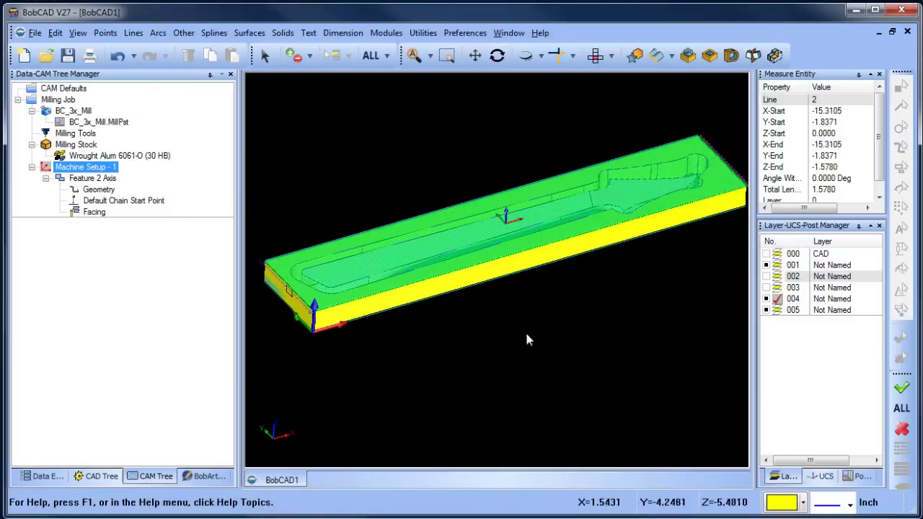
pyautogui.scroll(-2, 525, 330)
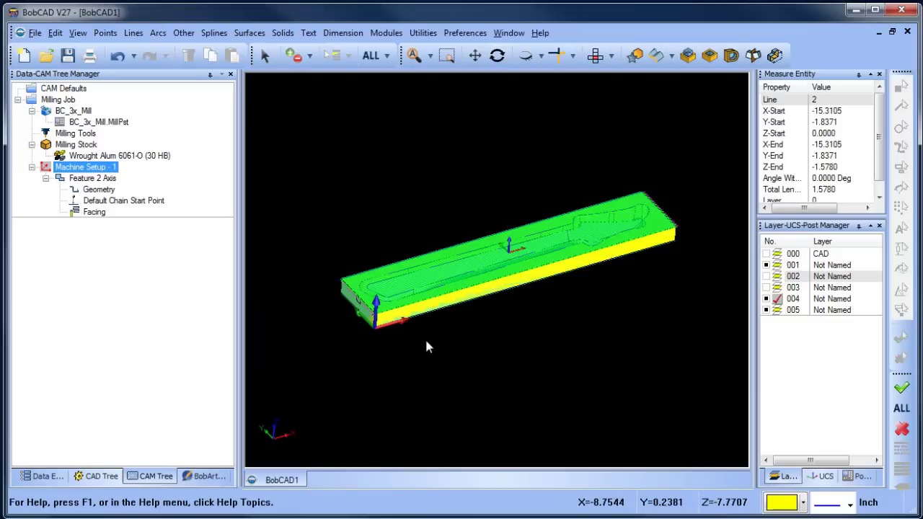
pyautogui.scroll(3, 460, 337)
pyautogui.scroll(3, 497, 334)
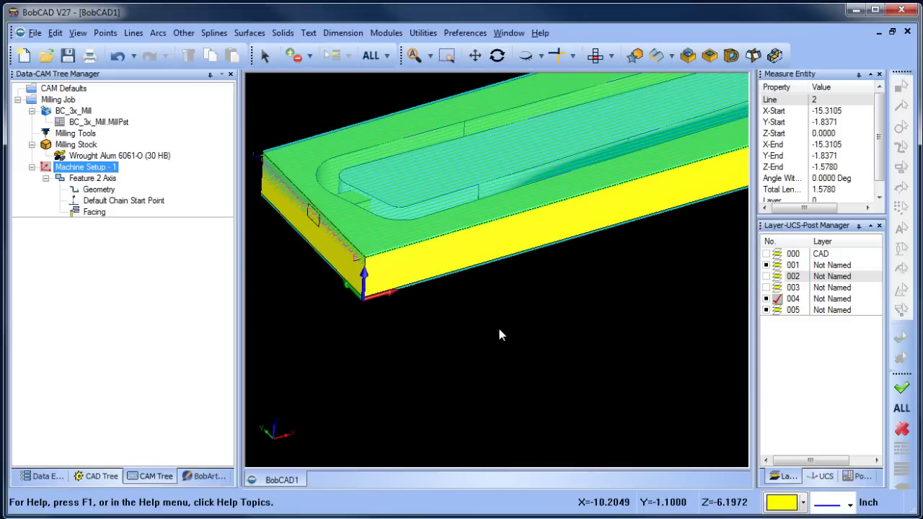
pyautogui.rightClick(94, 211)
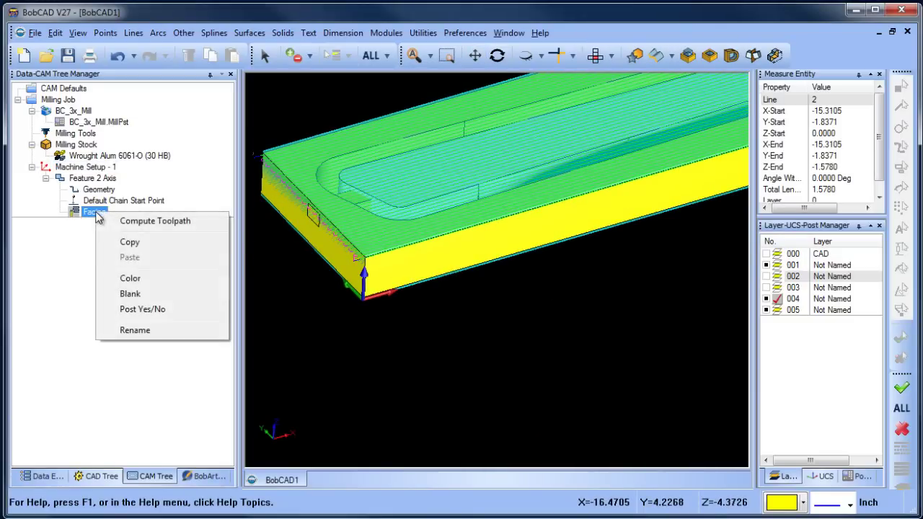
pyautogui.click(153, 301)
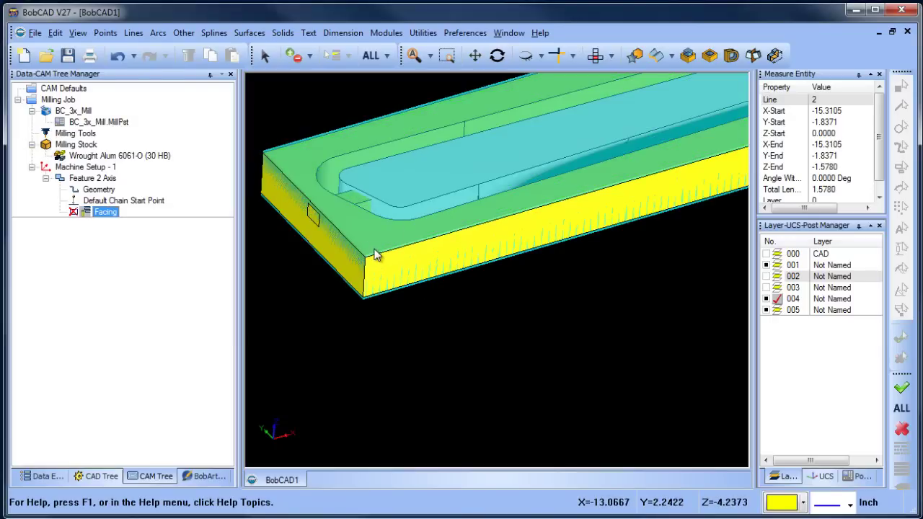
# Post the Milling Job to generate and display its G-code program
pyautogui.scroll(-5, 530, 272)
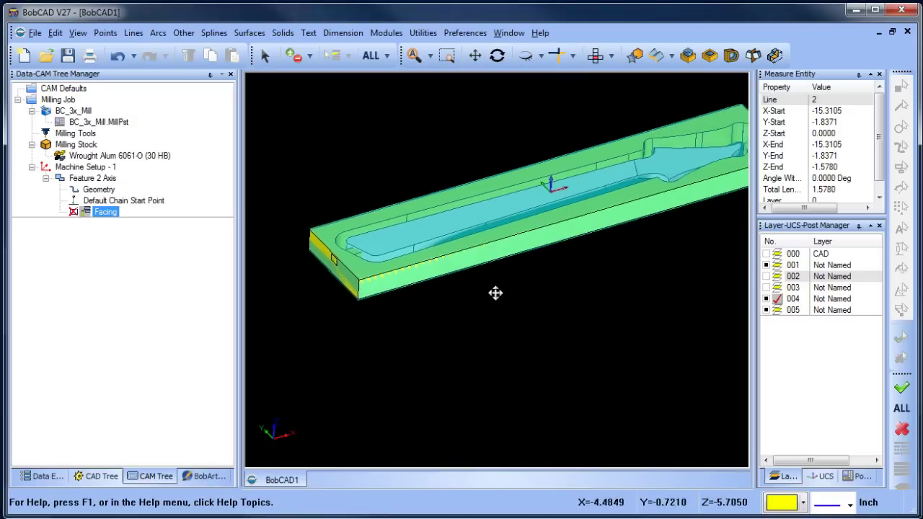
pyautogui.moveTo(496, 293); pyautogui.dragTo(480, 299, button='middle')
pyautogui.rightClick(58, 100)
pyautogui.click(115, 147)
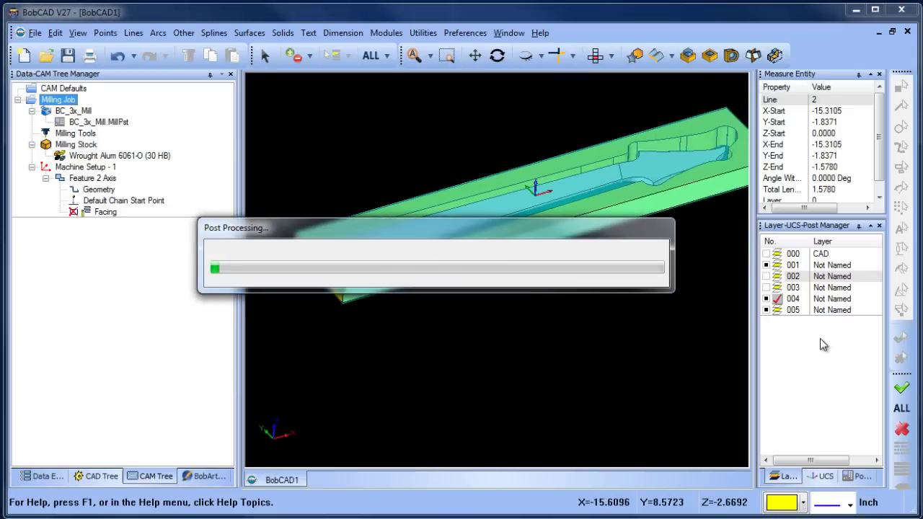
pyautogui.scroll(-8, 829, 339)
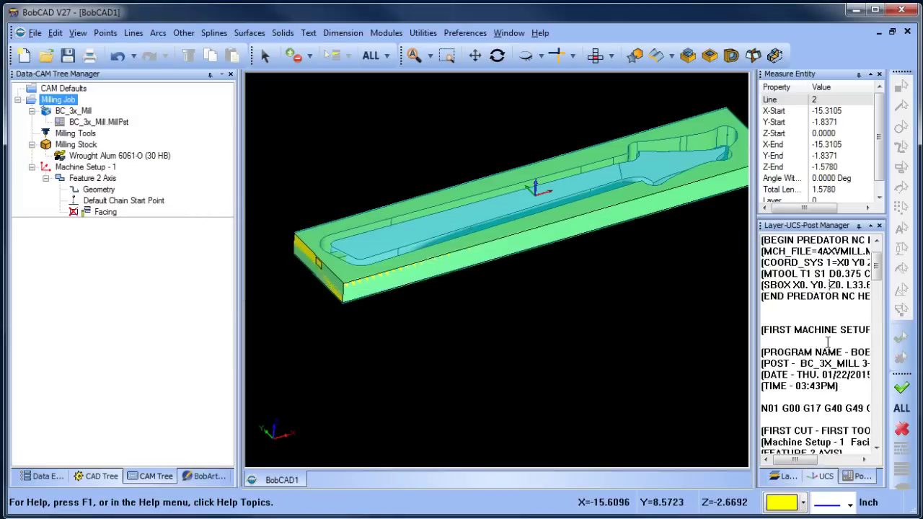
pyautogui.scroll(-13, 831, 341)
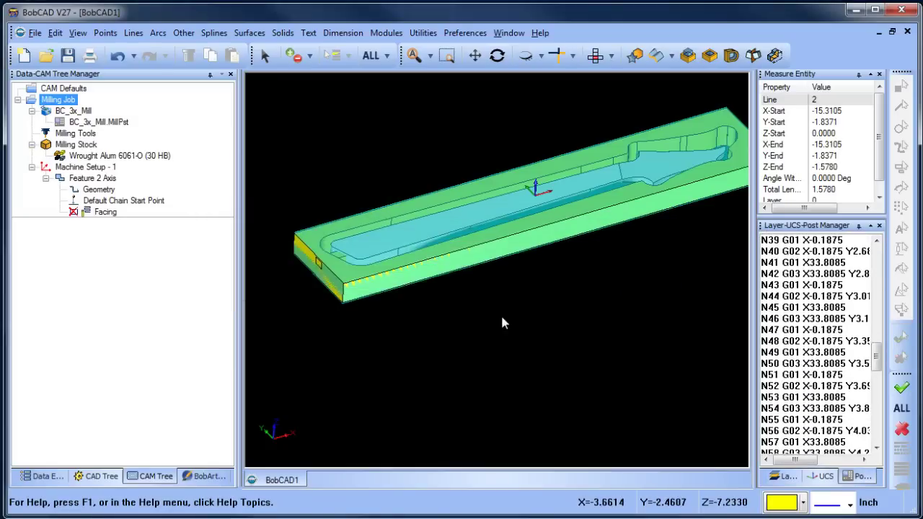
pyautogui.moveTo(600, 277); pyautogui.dragTo(602, 242, button='middle')
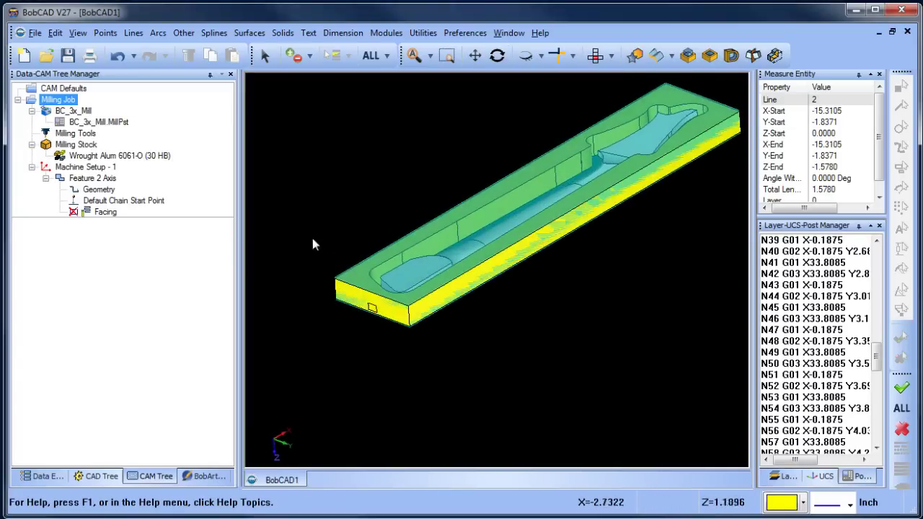
pyautogui.click(99, 189)
# Insert Machine Setup - 2 after Machine Setup - 1 via Additional Functions
pyautogui.click(32, 167)
pyautogui.rightClick(89, 171)
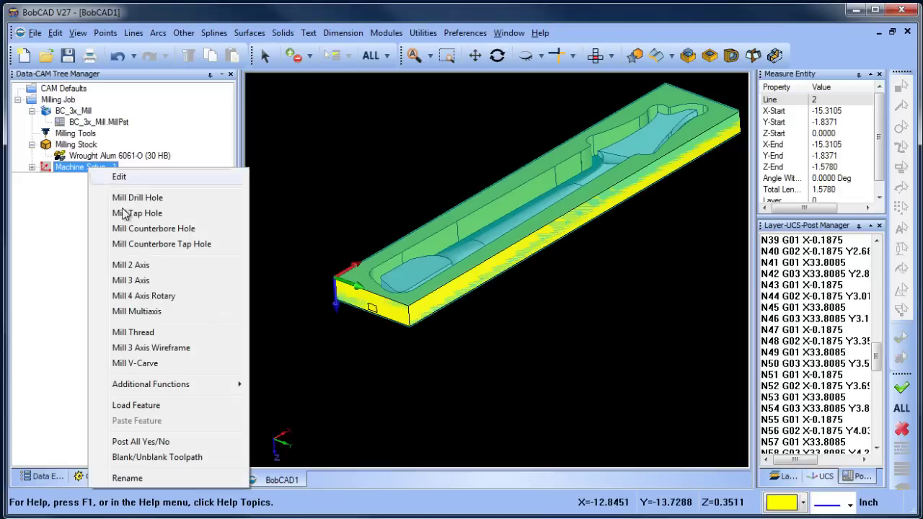
pyautogui.moveTo(209, 388)
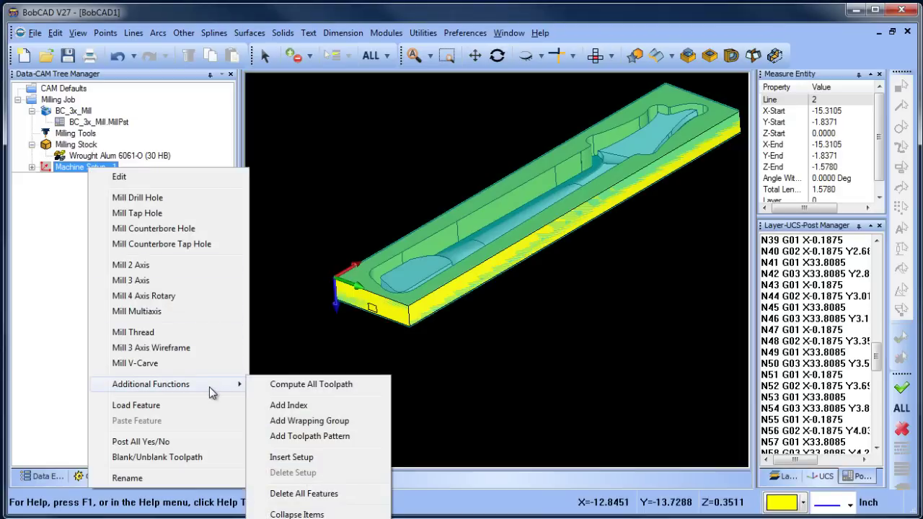
pyautogui.click(298, 457)
# Set Machine Setup - 2's origin at the part's front corner, flipping Y Direction so Z points up
pyautogui.keyDown('ctrl'); pyautogui.click(101, 184); pyautogui.keyUp('ctrl')
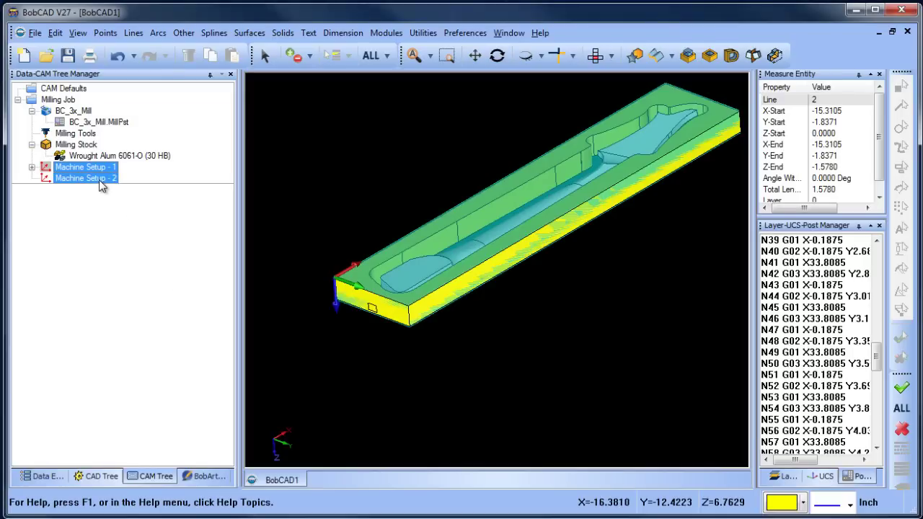
pyautogui.rightClick(101, 184)
pyautogui.click(133, 190)
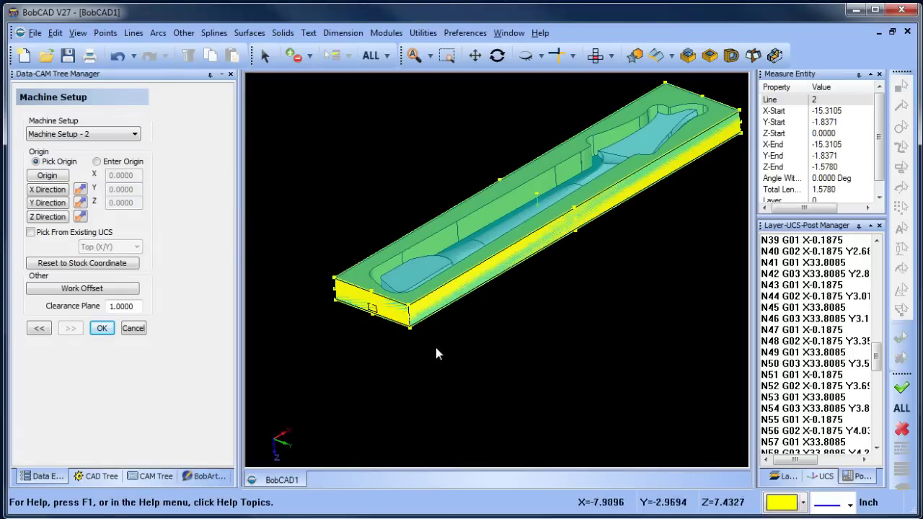
pyautogui.scroll(2, 410, 338)
pyautogui.scroll(4, 411, 335)
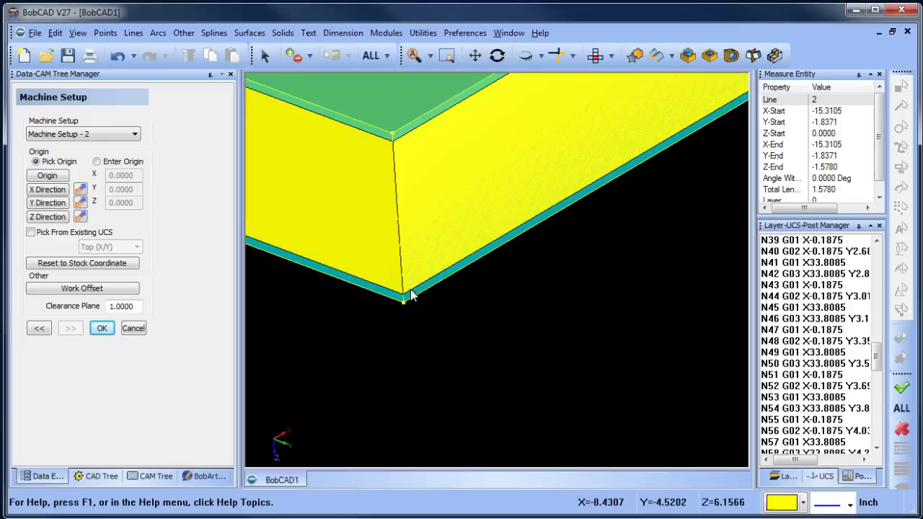
pyautogui.scroll(2, 408, 295)
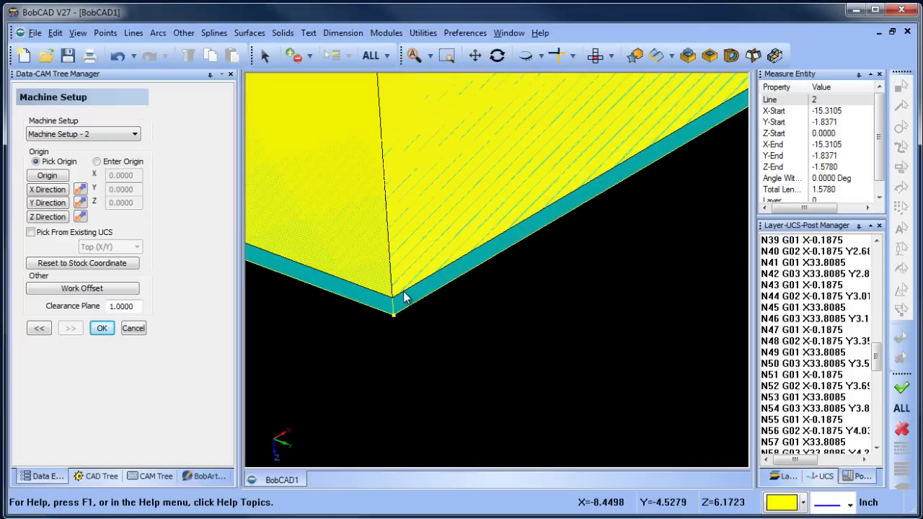
pyautogui.click(47, 175)
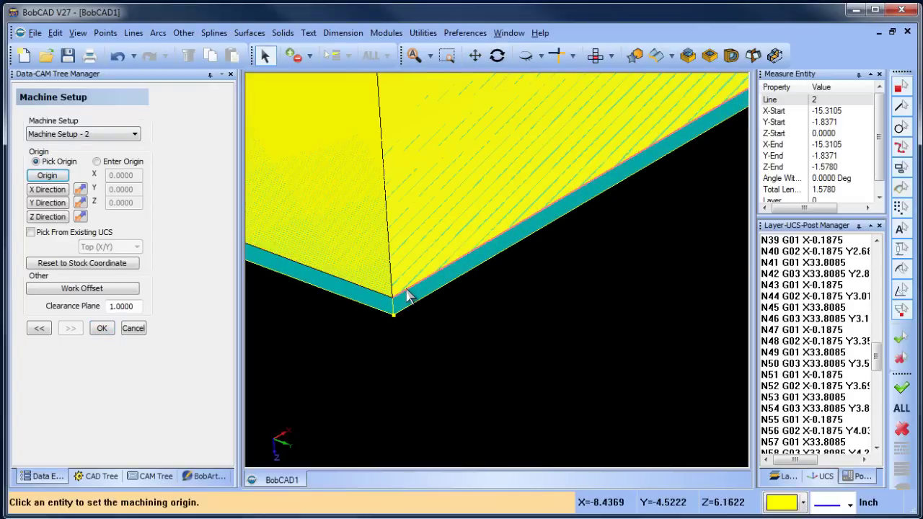
pyautogui.click(408, 295)
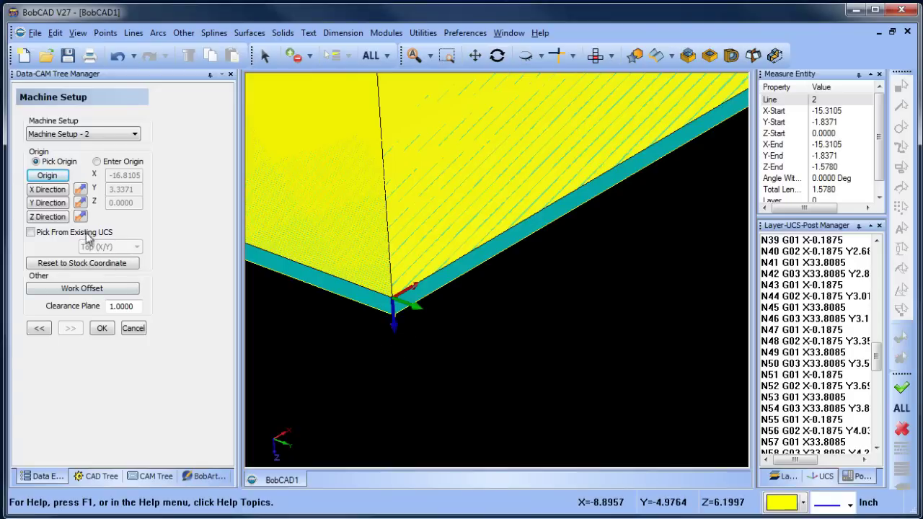
pyautogui.click(80, 203)
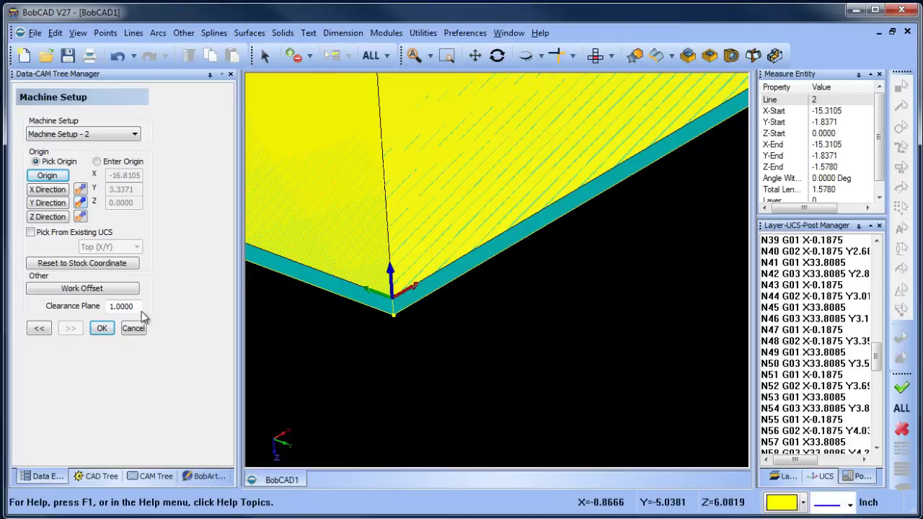
pyautogui.click(101, 328)
pyautogui.scroll(-5, 483, 288)
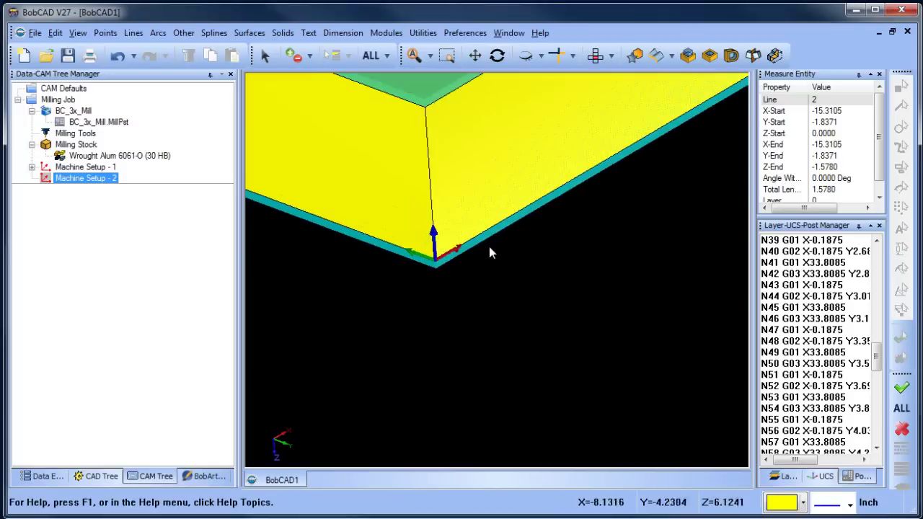
# Show both setups' origins together and orbit the part to compare them
pyautogui.moveTo(513, 235); pyautogui.dragTo(546, 282, button='middle')
pyautogui.keyDown('ctrl'); pyautogui.click(79, 167); pyautogui.keyUp('ctrl')
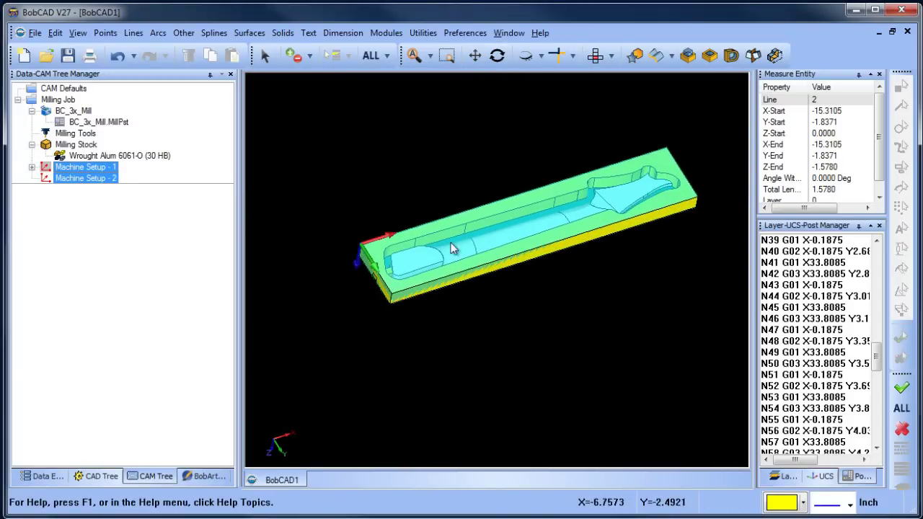
pyautogui.moveTo(587, 319); pyautogui.dragTo(435, 337, button='middle')
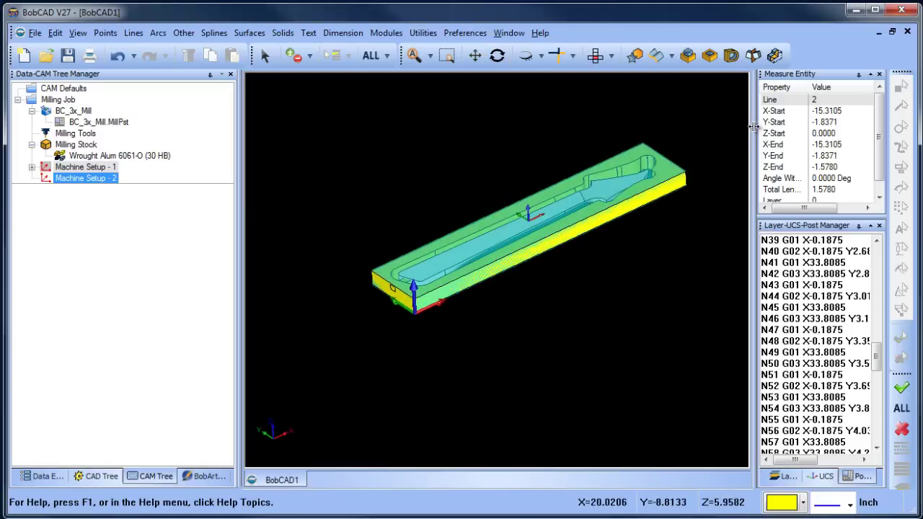
pyautogui.moveTo(635, 308); pyautogui.dragTo(460, 256, button='middle')
pyautogui.moveTo(428, 288); pyautogui.dragTo(546, 233, button='middle')
pyautogui.scroll(2, 538, 294)
pyautogui.moveTo(559, 299); pyautogui.dragTo(544, 312, button='middle')
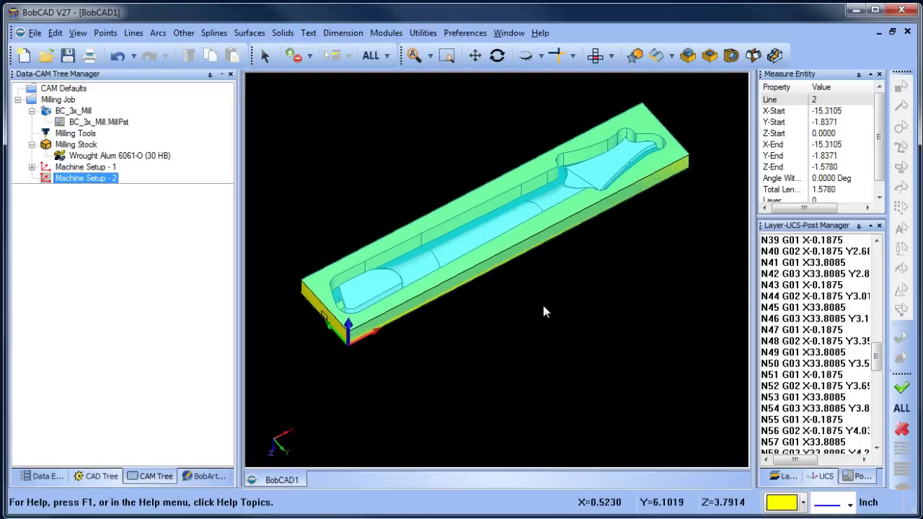
# Blank the Milling Stock so it is hidden from view
pyautogui.click(108, 155)
pyautogui.rightClick(85, 144)
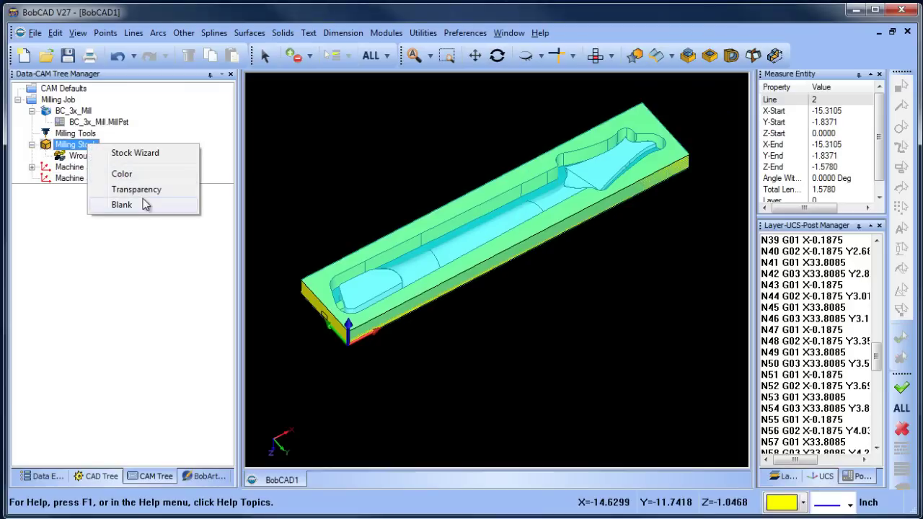
pyautogui.click(144, 205)
# Start renaming Machine Setup - 2, then cancel, leaving its name unchanged
pyautogui.click(100, 179)
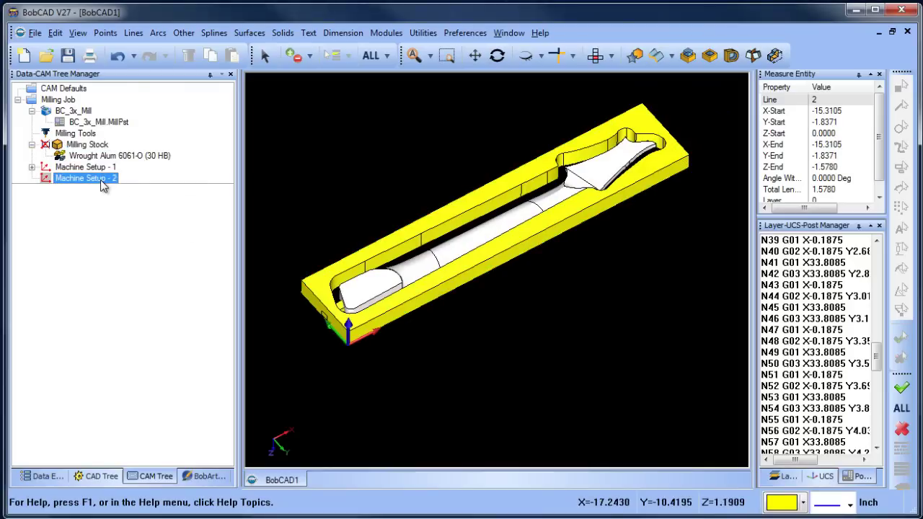
pyautogui.click(100, 179)
pyautogui.press('Return')
# Add a Mill 3 Axis feature to Machine Setup - 2, selecting ALL part geometry
pyautogui.rightClick(100, 183)
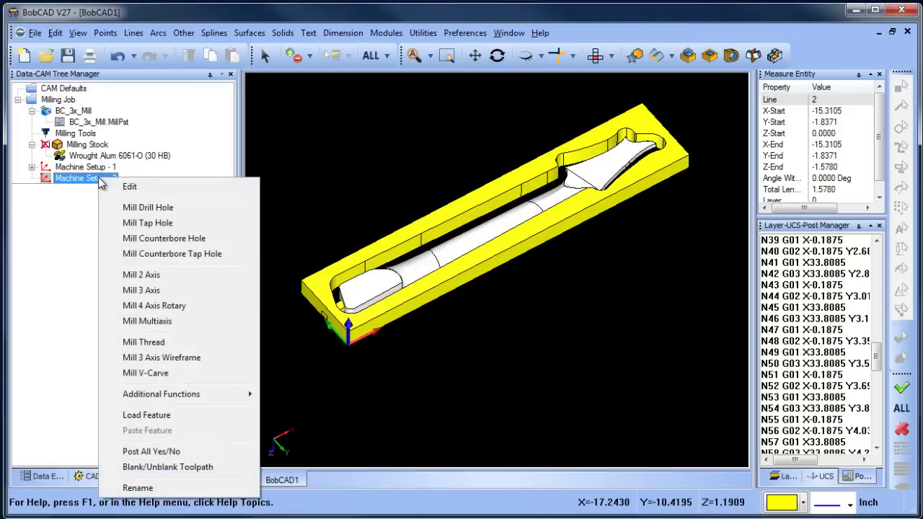
pyautogui.click(195, 290)
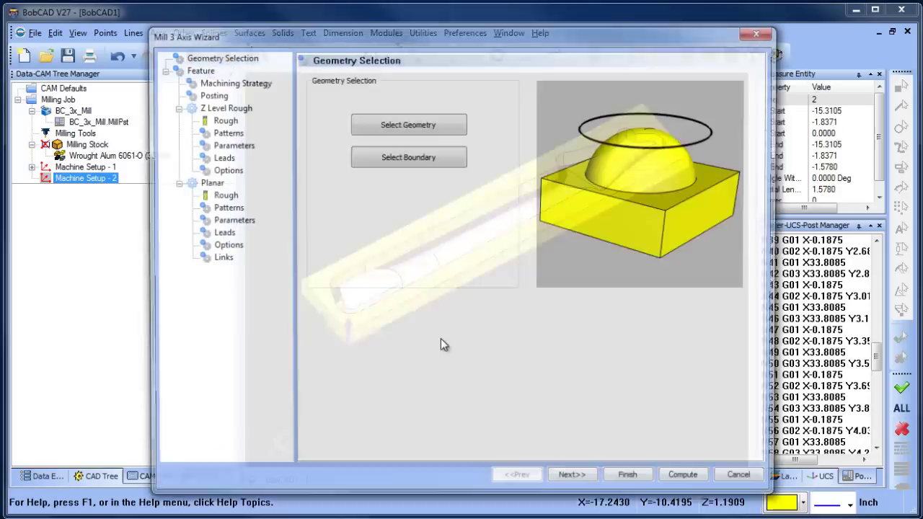
pyautogui.click(404, 123)
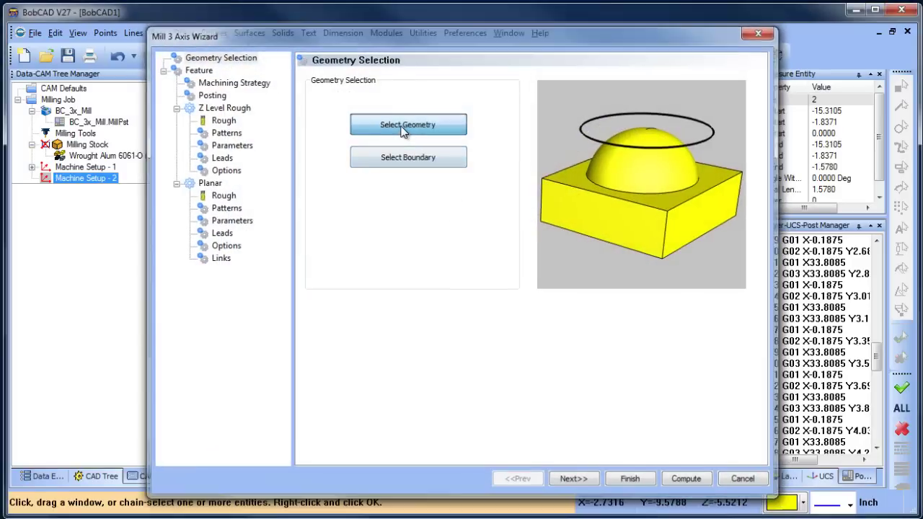
pyautogui.click(372, 55)
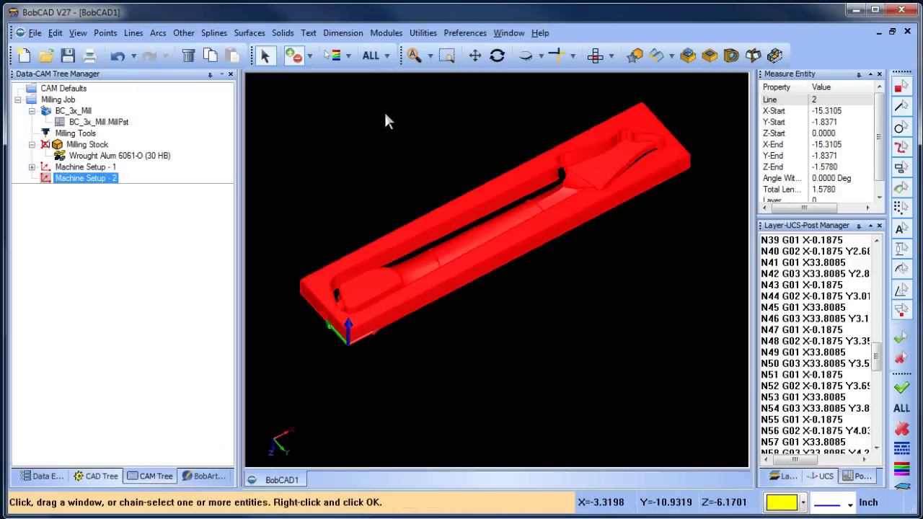
pyautogui.rightClick(384, 121)
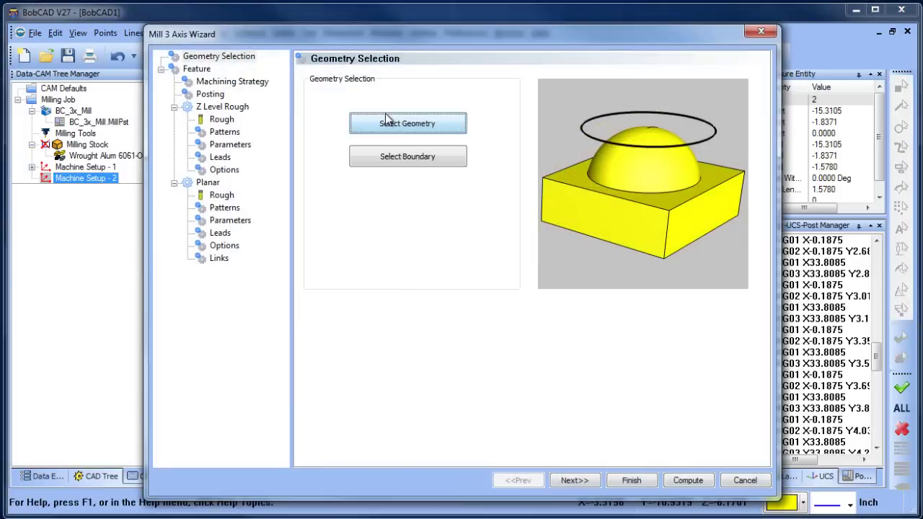
# Chain the pocket's top edge at Constant Z as the machining boundary
pyautogui.click(412, 161)
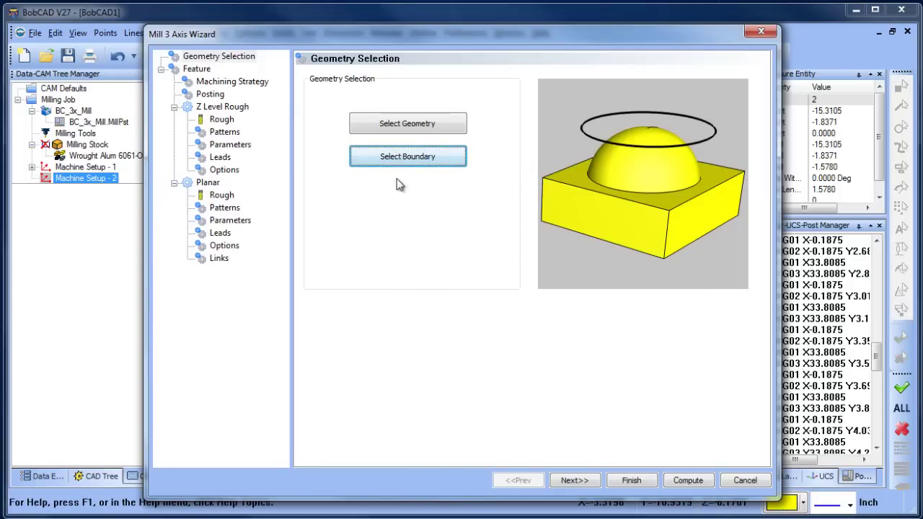
pyautogui.click(398, 157)
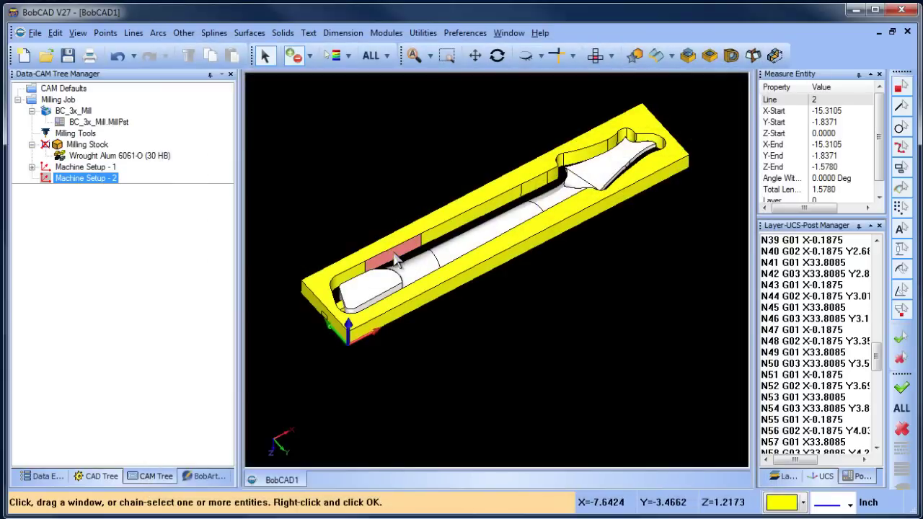
pyautogui.rightClick(396, 256)
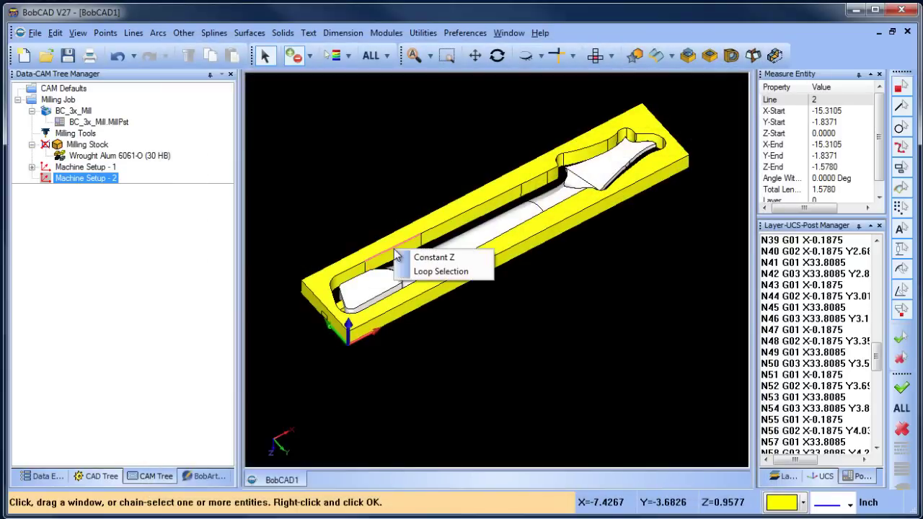
pyautogui.click(455, 258)
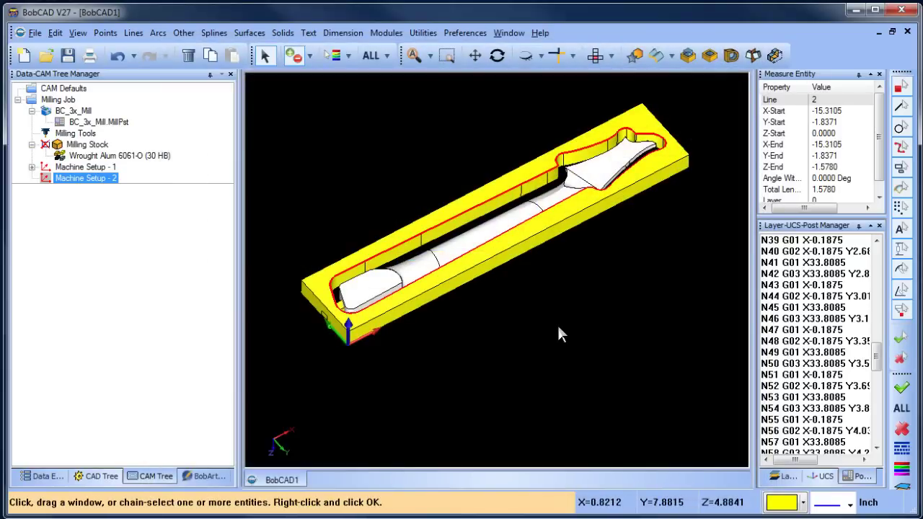
pyautogui.rightClick(559, 326)
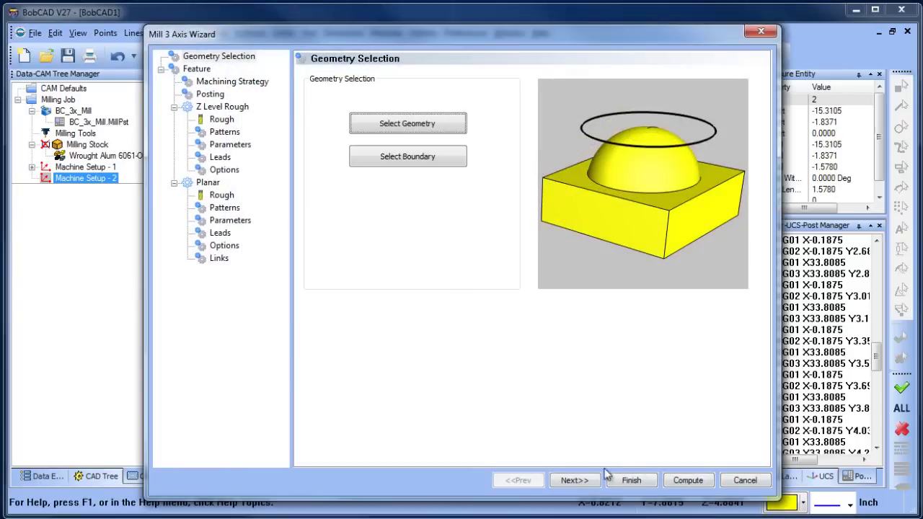
# Move past the feature height and roughing tool pages to the Machining Strategy page
pyautogui.click(575, 481)
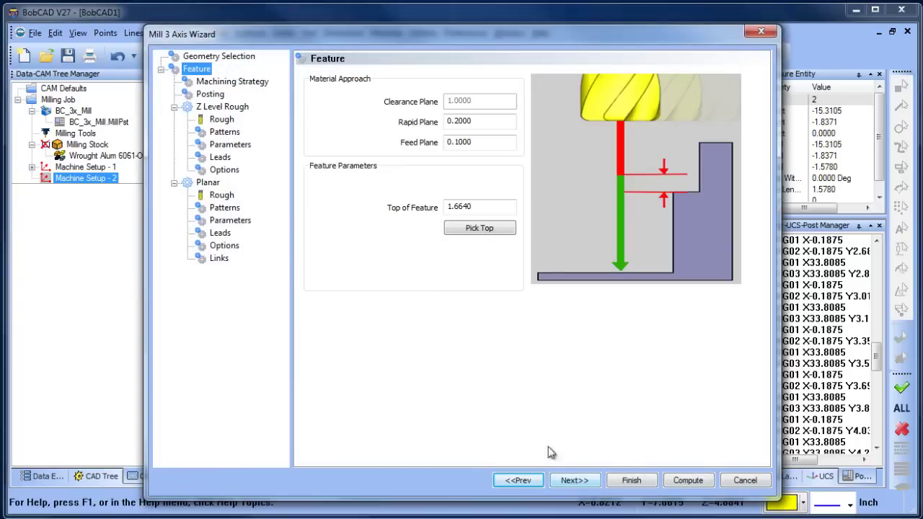
pyautogui.click(226, 126)
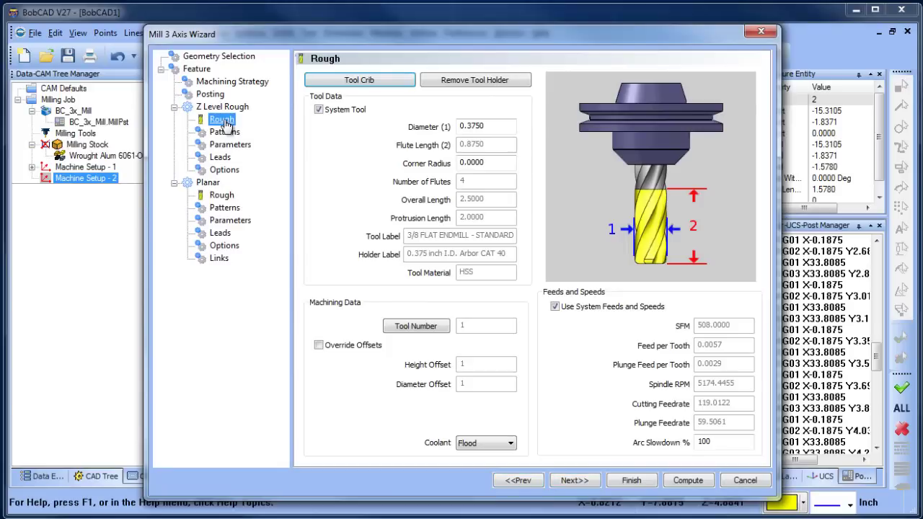
pyautogui.click(245, 83)
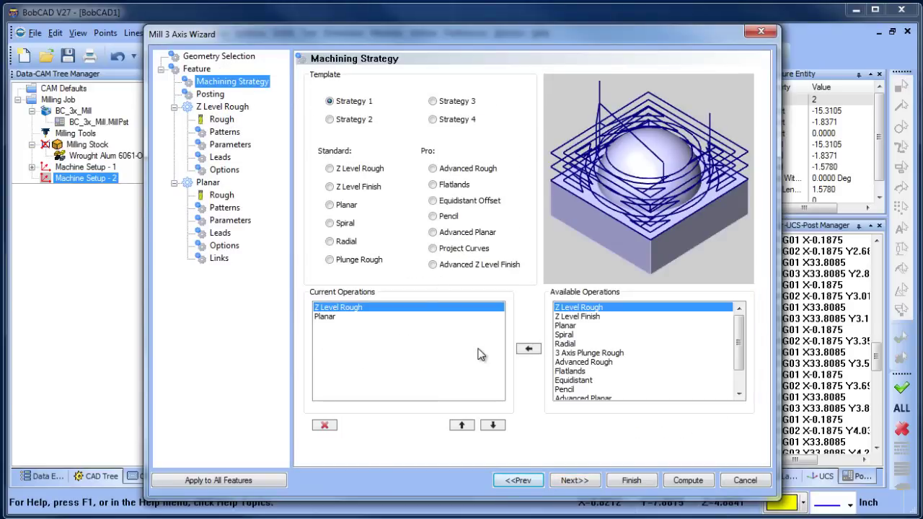
# Preview the Z Level Finish, Planar, Spiral, Radial, Plunge Rough, Z Level Rough and Advanced strategies
pyautogui.click(330, 187)
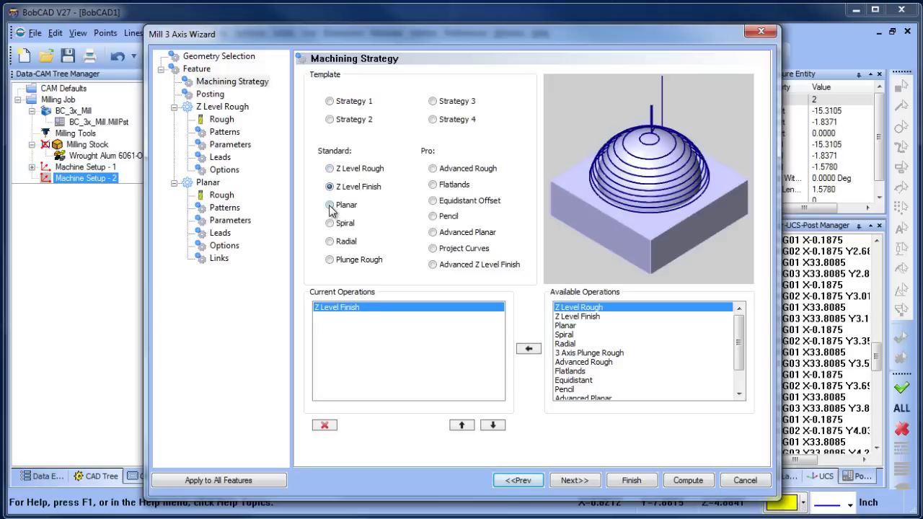
pyautogui.click(329, 205)
pyautogui.click(330, 224)
pyautogui.click(330, 242)
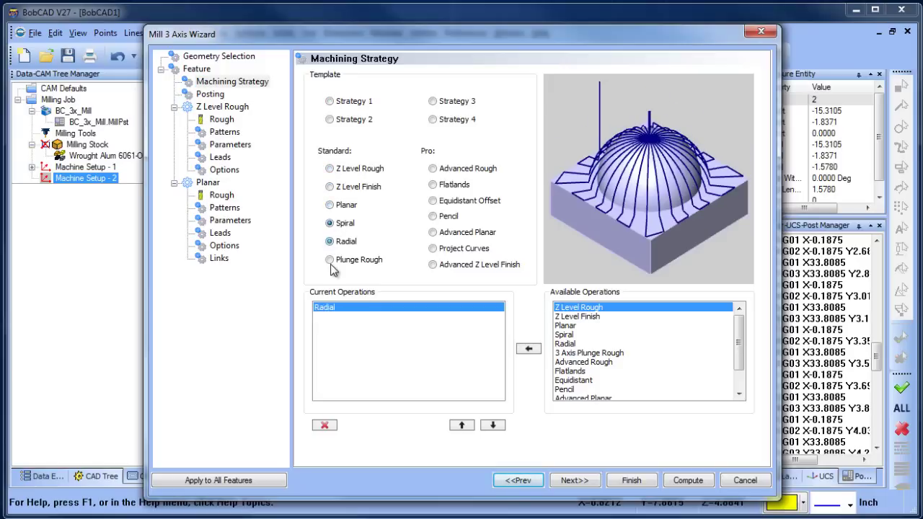
pyautogui.click(330, 261)
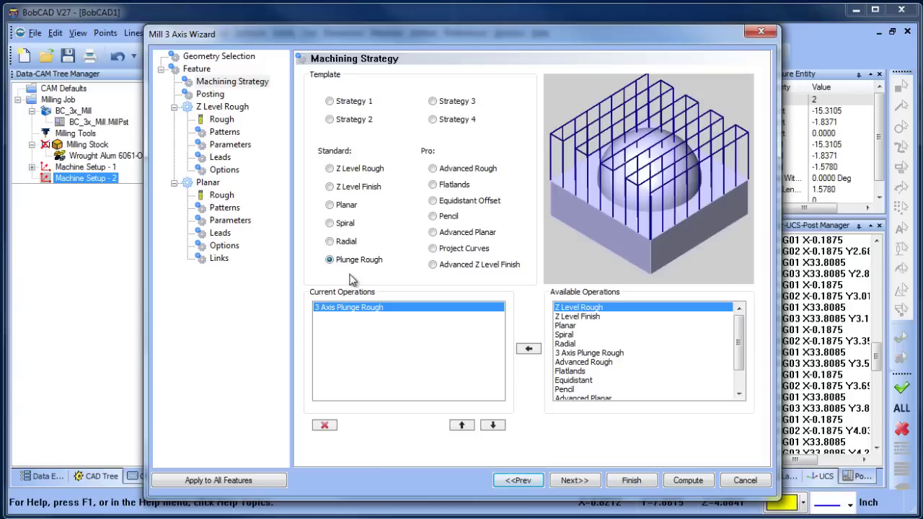
pyautogui.click(330, 168)
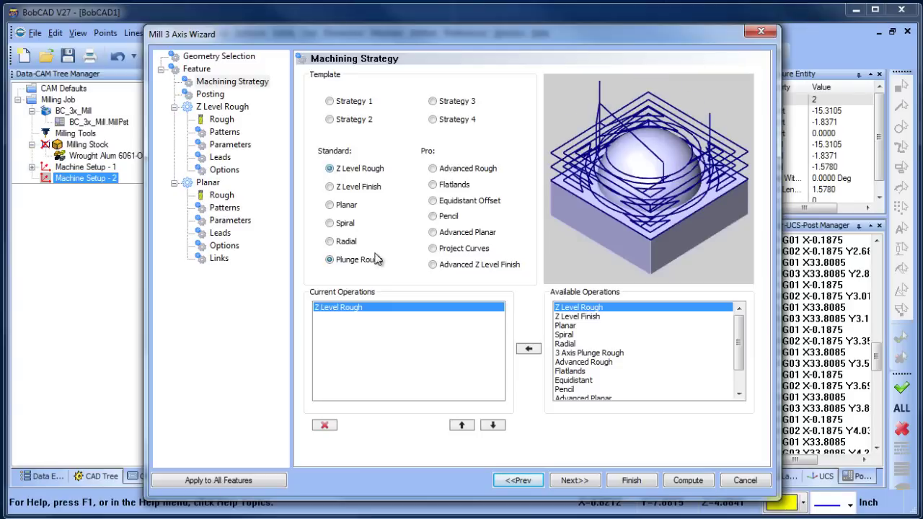
pyautogui.click(333, 205)
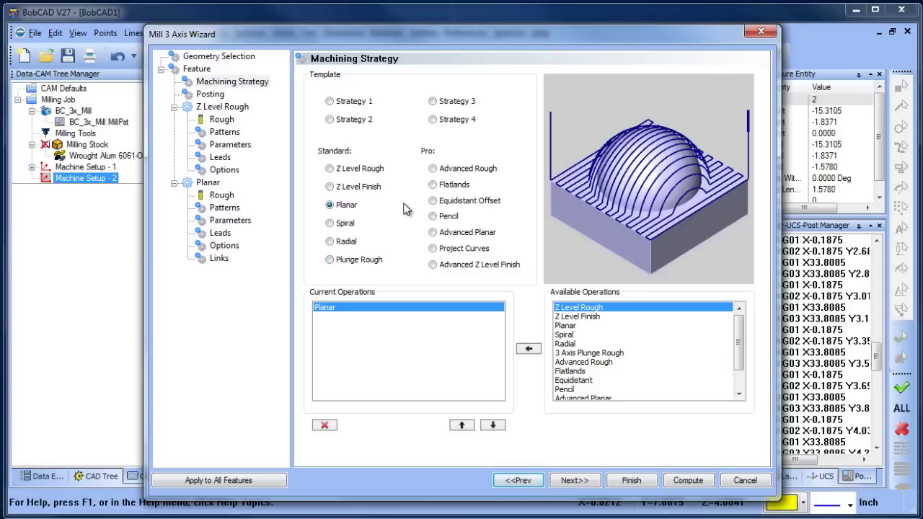
pyautogui.click(432, 169)
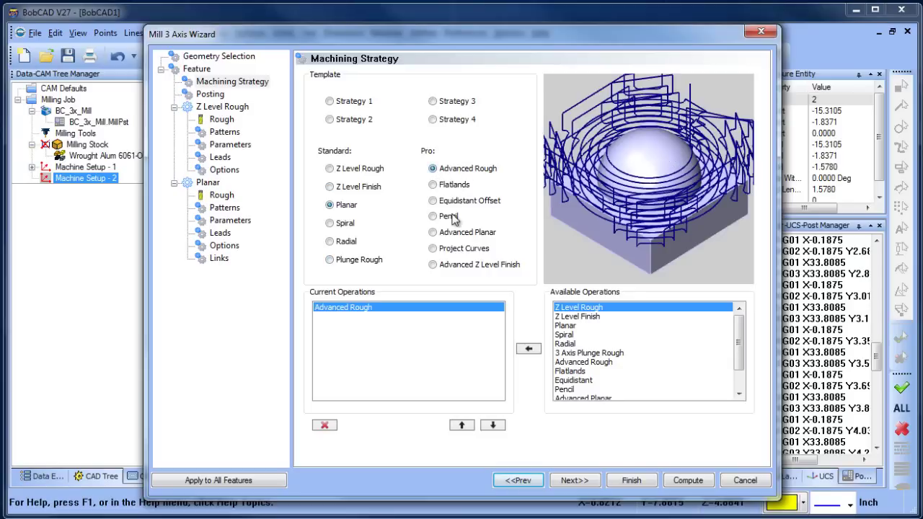
pyautogui.click(434, 233)
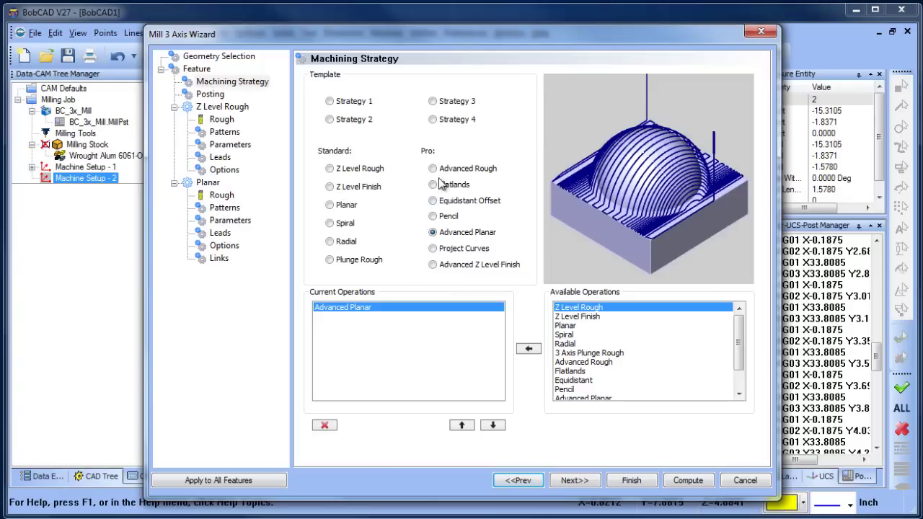
pyautogui.click(433, 168)
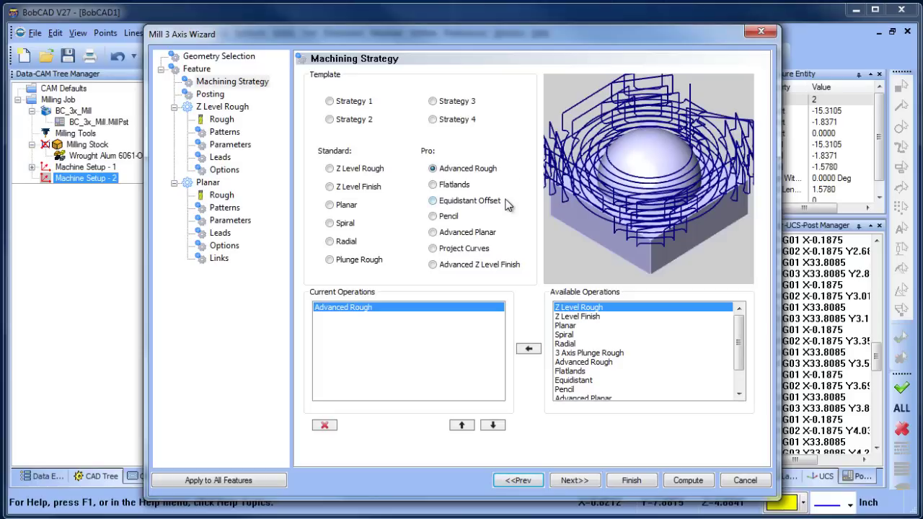
# Choose Z Level Rough as the strategy and go to its tool settings
pyautogui.click(330, 169)
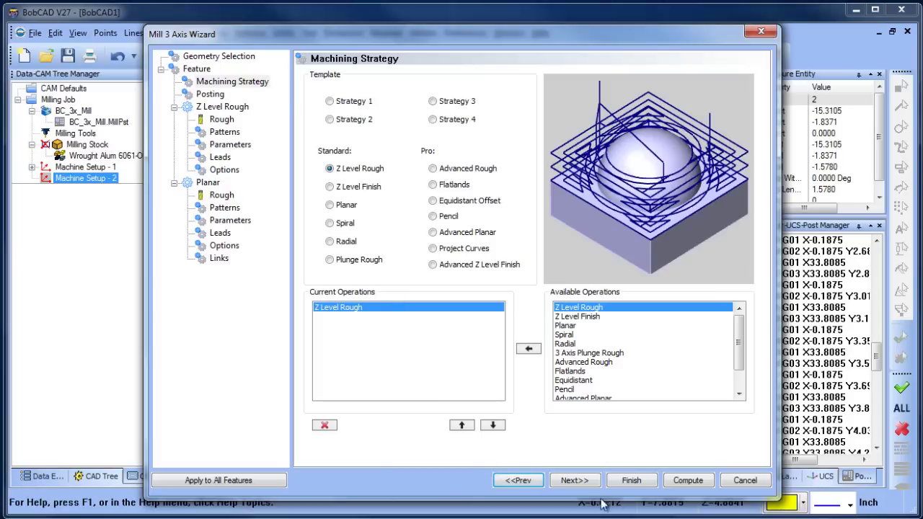
pyautogui.click(575, 481)
pyautogui.click(218, 120)
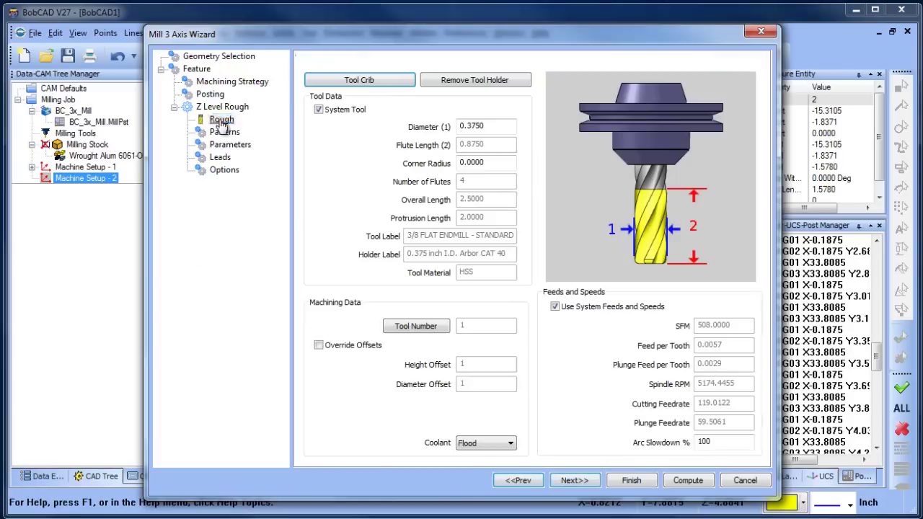
# Set the Z Level Rough pattern to Pocket Out and depth of cut to .125
pyautogui.click(223, 134)
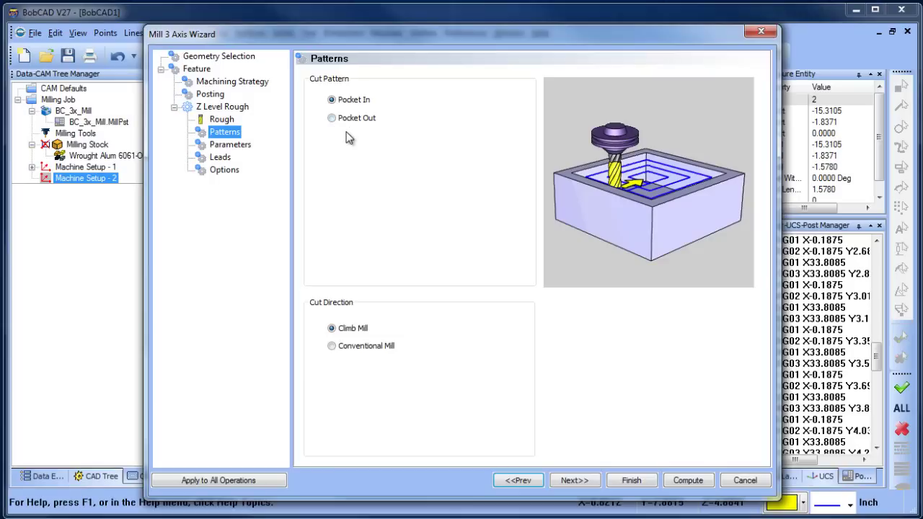
pyautogui.click(332, 118)
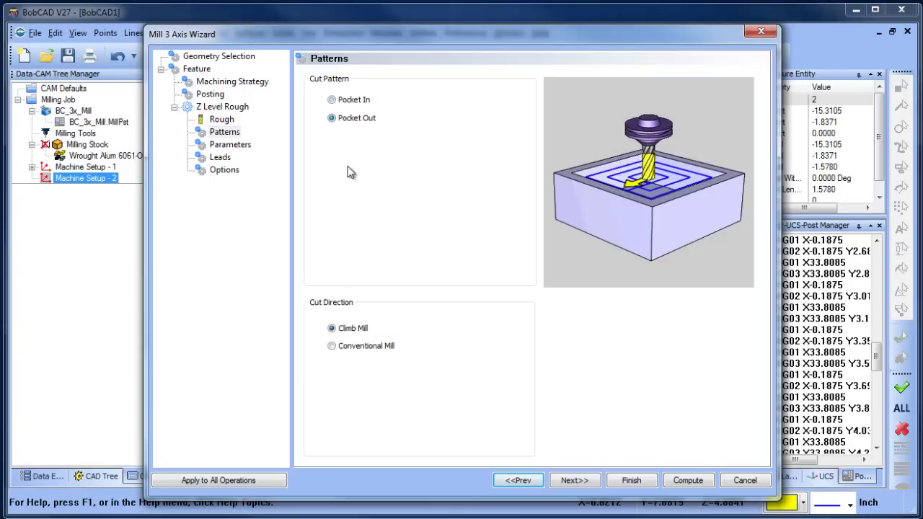
pyautogui.click(231, 144)
pyautogui.click(490, 96)
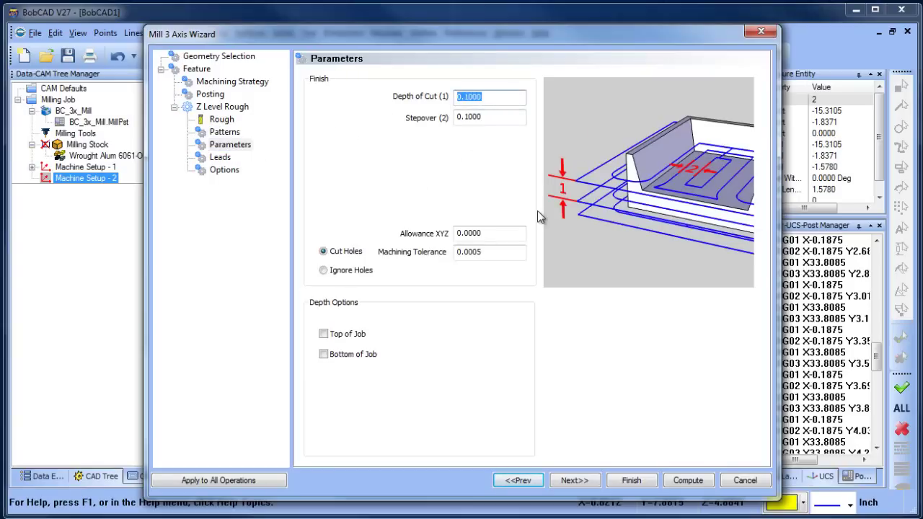
pyautogui.write('.125')
# Set the stepover to 0.2 and the XYZ allowance to 0.02
pyautogui.click(494, 118)
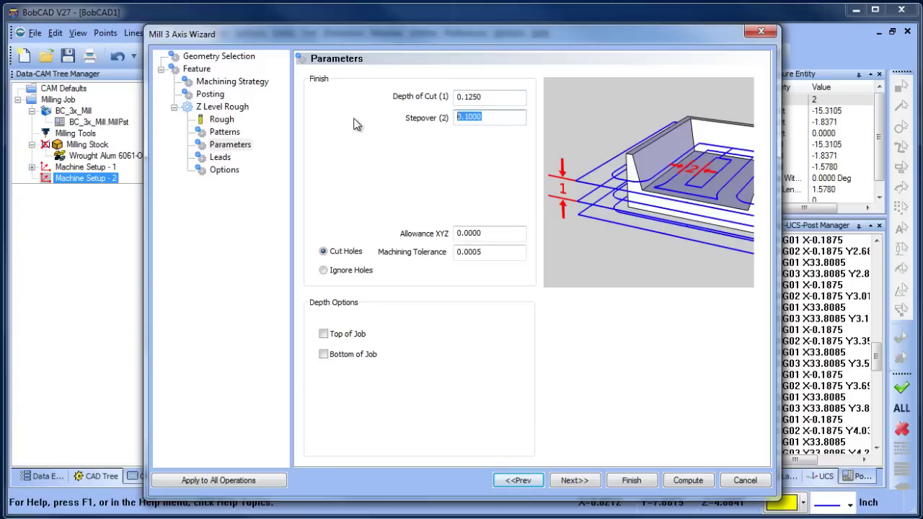
pyautogui.write('.1875')
pyautogui.moveTo(463, 117); pyautogui.dragTo(496, 117)
pyautogui.write('2')
pyautogui.click(484, 97)
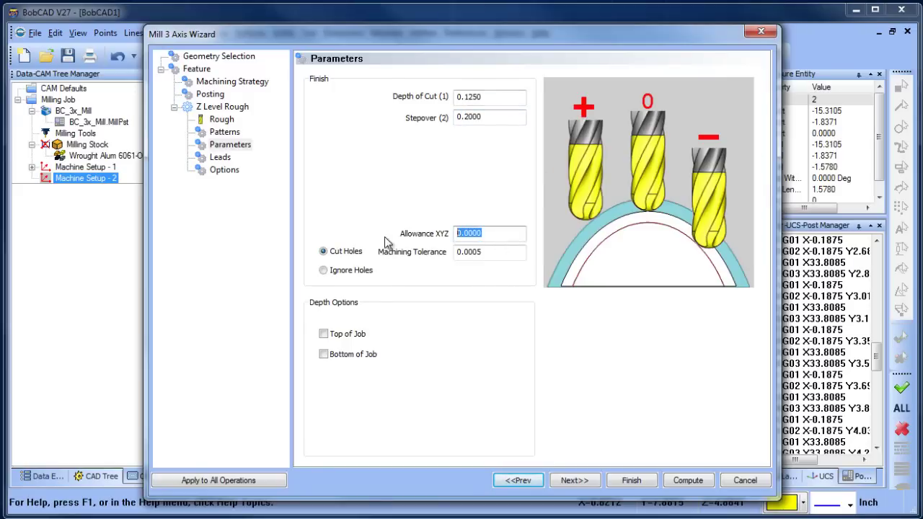
pyautogui.press('Tab')
pyautogui.write('.015')
pyautogui.moveTo(463, 232); pyautogui.dragTo(503, 233)
pyautogui.write('2')
pyautogui.press('Tab')
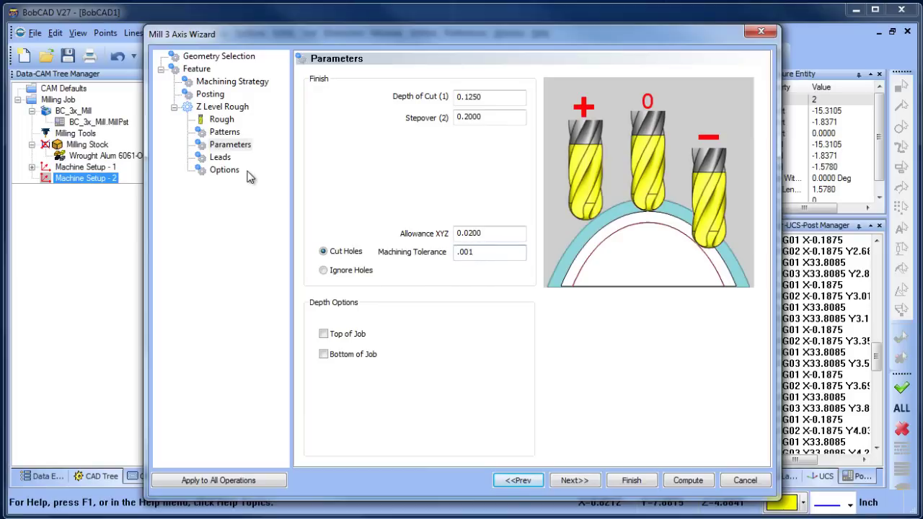
# Review the Leads and Options pages, then compute the Z Level Rough toolpath
pyautogui.click(220, 159)
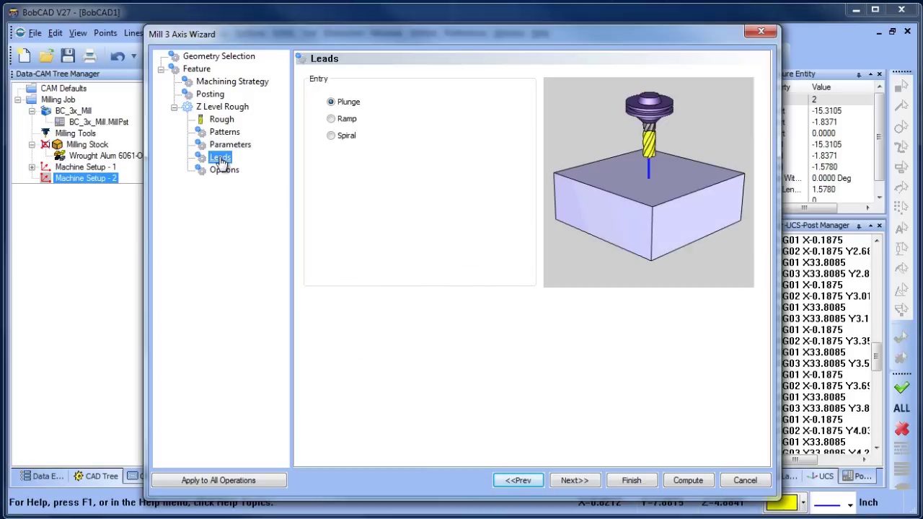
pyautogui.click(224, 170)
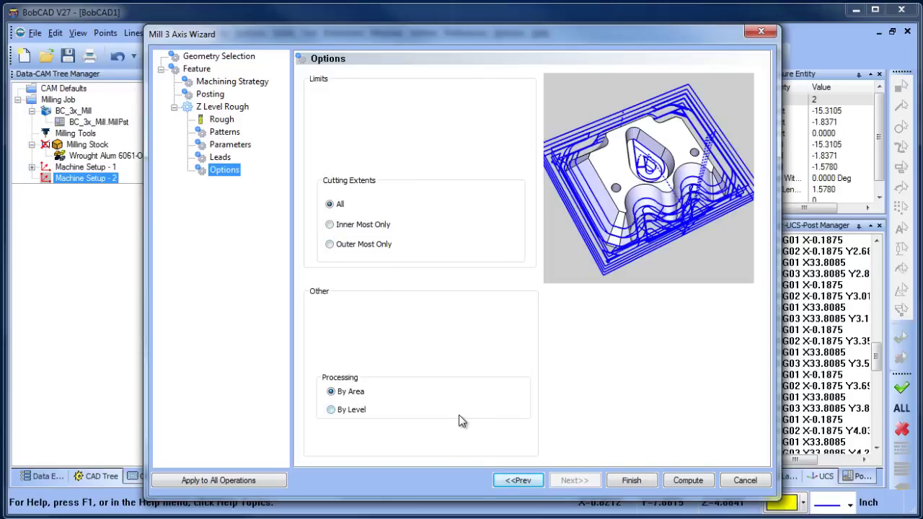
pyautogui.click(688, 481)
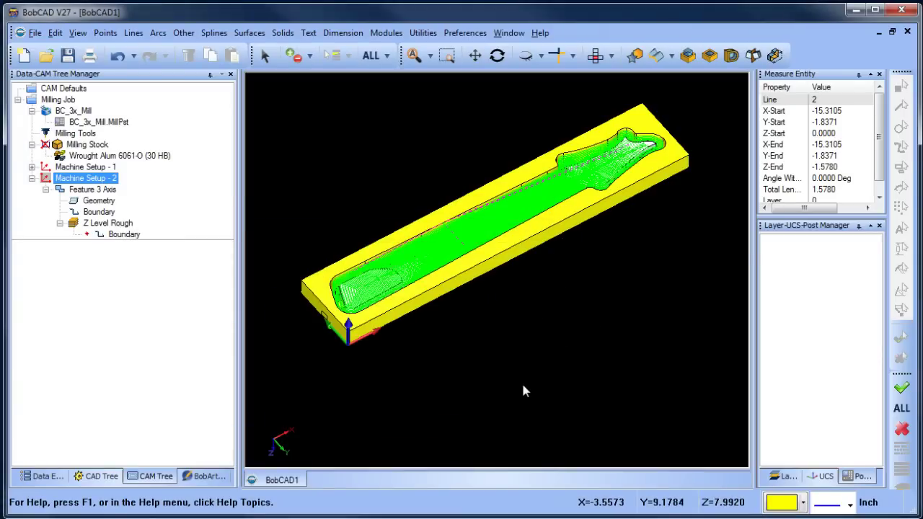
pyautogui.moveTo(546, 305); pyautogui.dragTo(564, 288, button='middle')
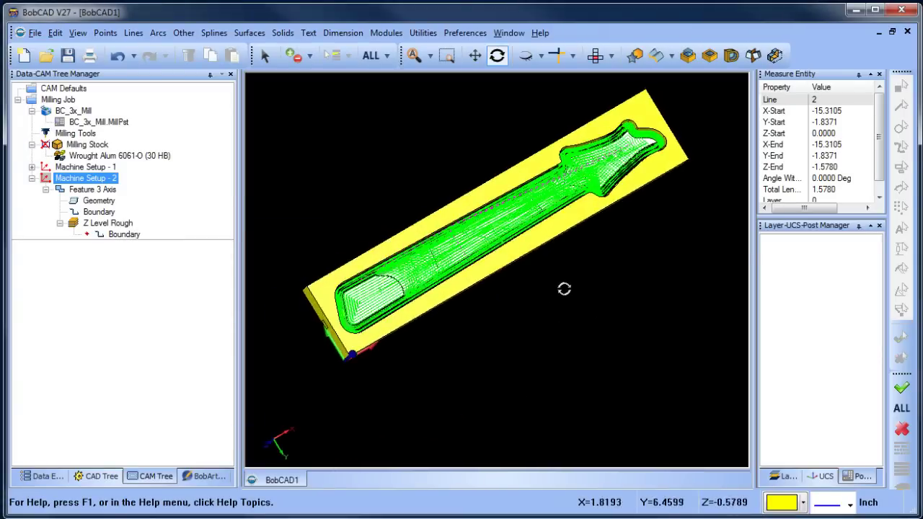
pyautogui.scroll(10, 564, 289)
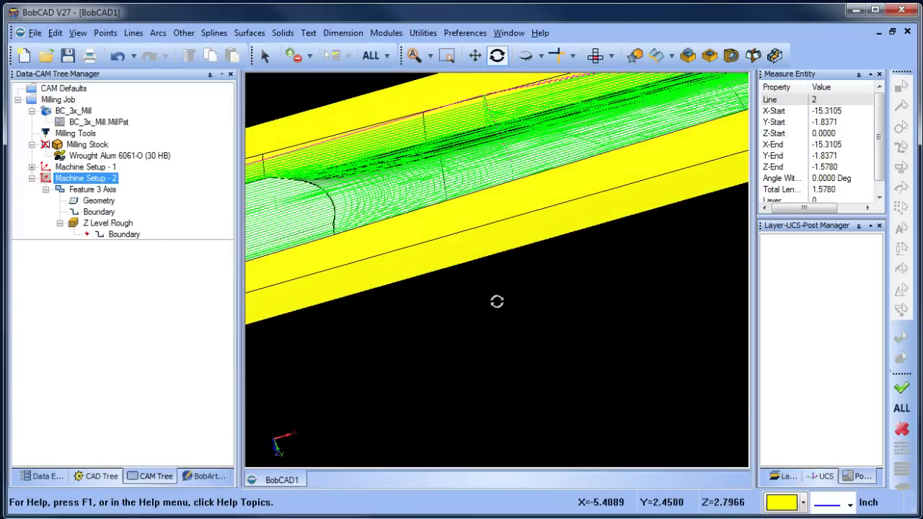
pyautogui.moveTo(496, 301); pyautogui.dragTo(658, 127, button='middle')
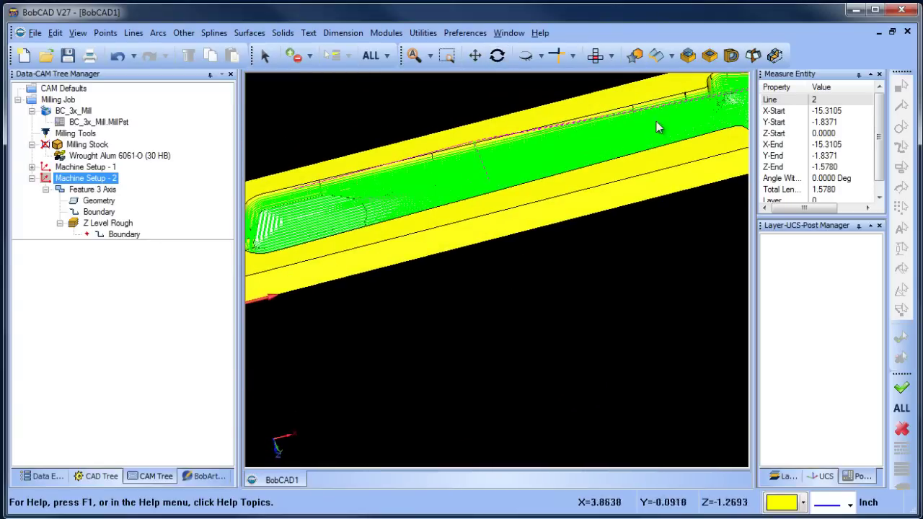
pyautogui.click(611, 55)
pyautogui.click(616, 86)
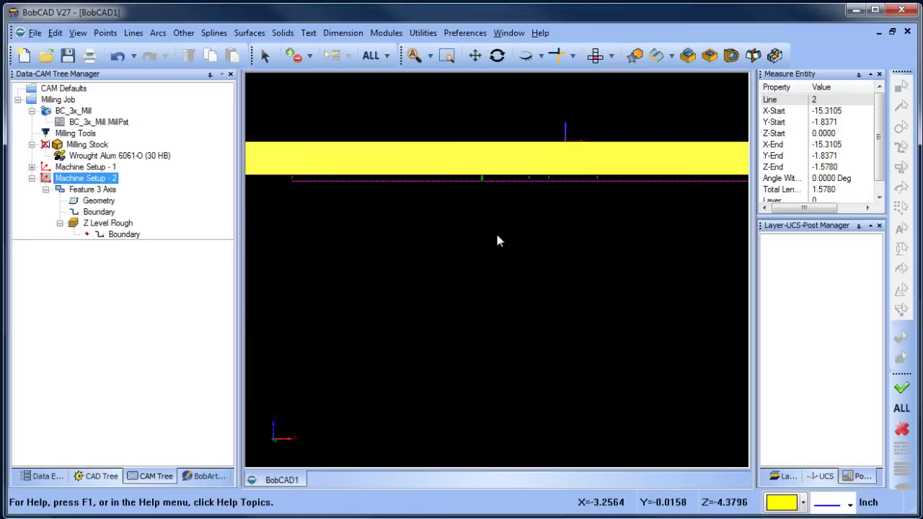
pyautogui.scroll(-2, 491, 212)
pyautogui.moveTo(508, 278); pyautogui.dragTo(512, 228, button='middle')
pyautogui.scroll(2, 470, 187)
pyautogui.moveTo(470, 187); pyautogui.dragTo(396, 185, button='middle')
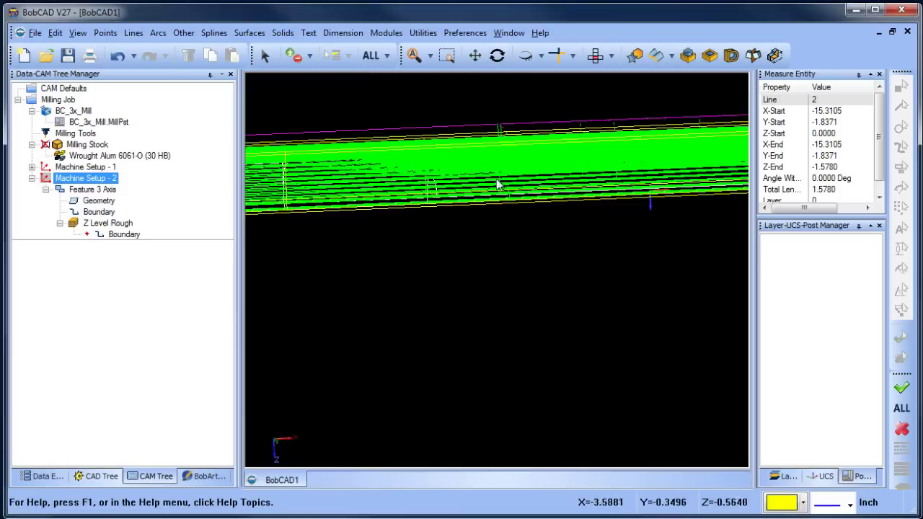
pyautogui.moveTo(463, 180); pyautogui.dragTo(503, 247, button='middle')
pyautogui.moveTo(610, 242); pyautogui.dragTo(501, 212, button='middle')
pyautogui.scroll(6, 501, 212)
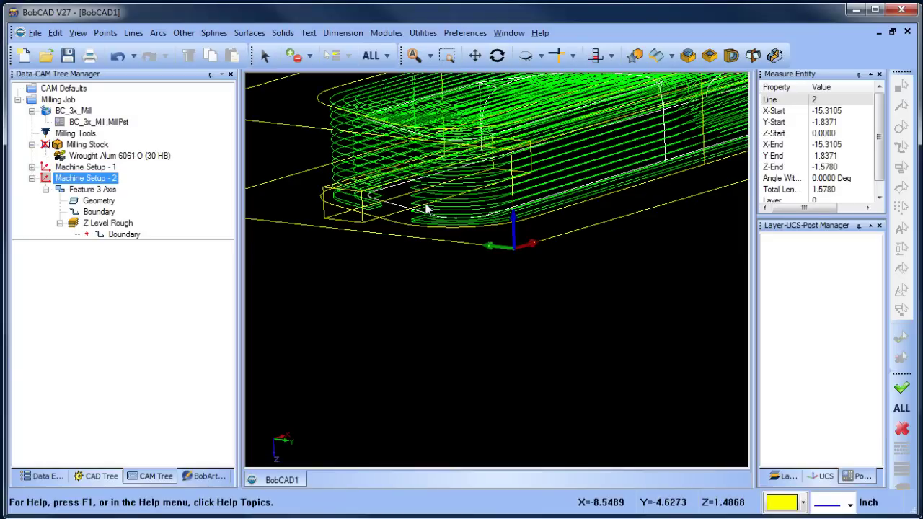
pyautogui.scroll(-4, 497, 206)
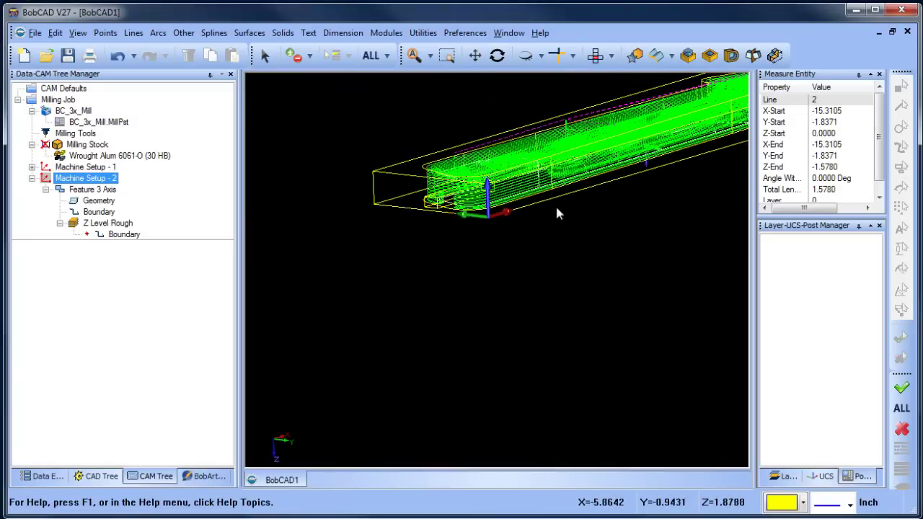
pyautogui.moveTo(557, 212); pyautogui.dragTo(466, 240, button='middle')
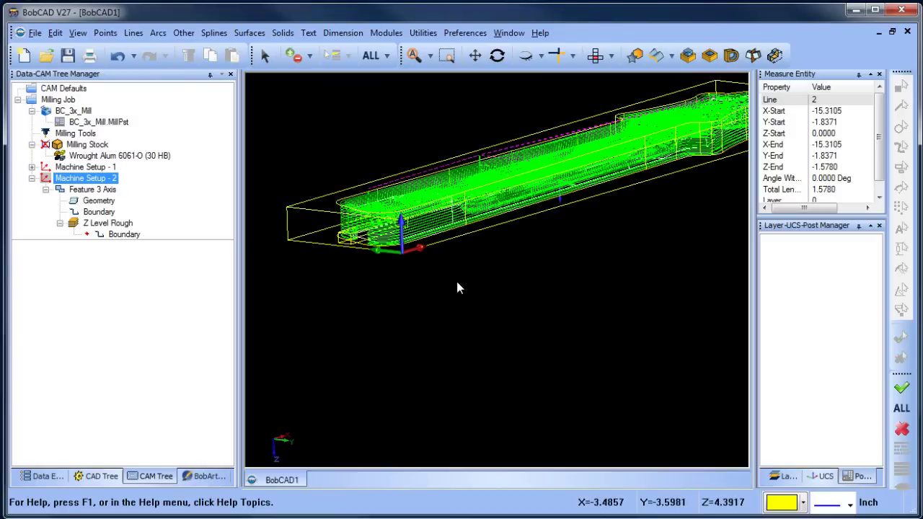
pyautogui.click(595, 56)
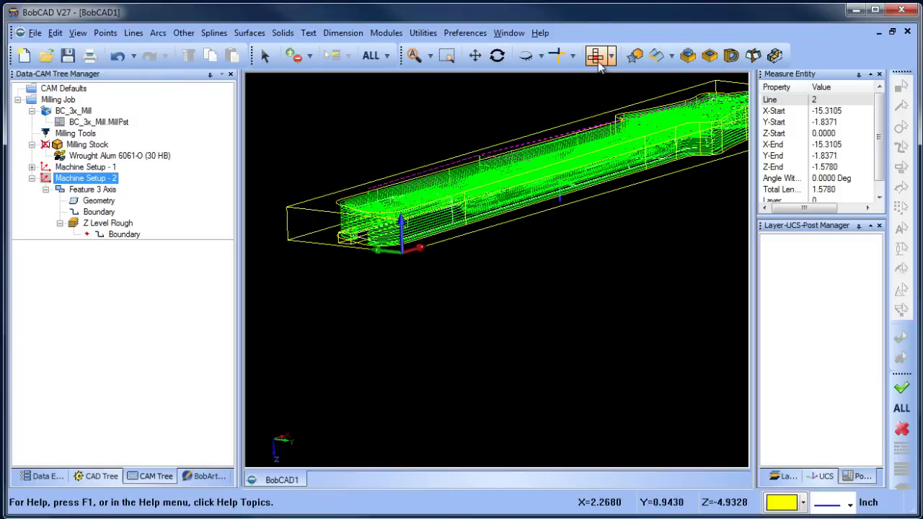
pyautogui.scroll(-5, 542, 221)
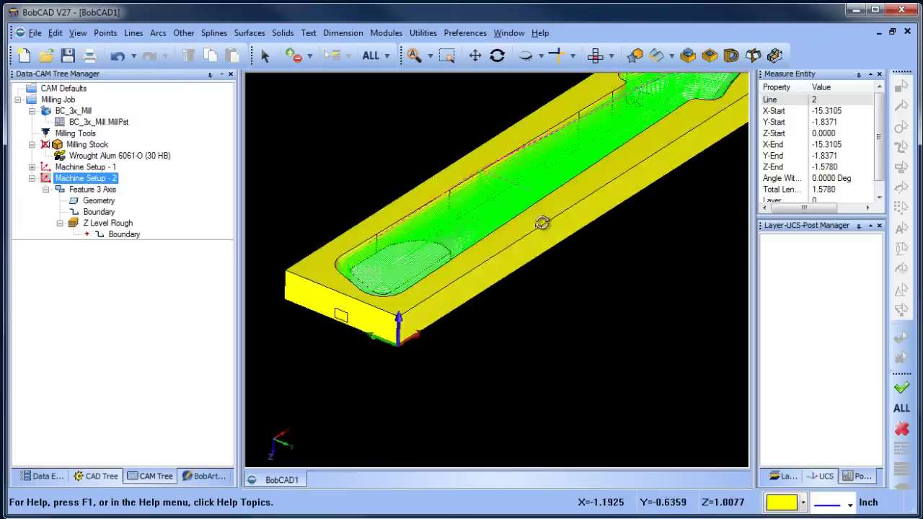
pyautogui.scroll(3, 559, 304)
pyautogui.moveTo(559, 304); pyautogui.dragTo(496, 240, button='middle')
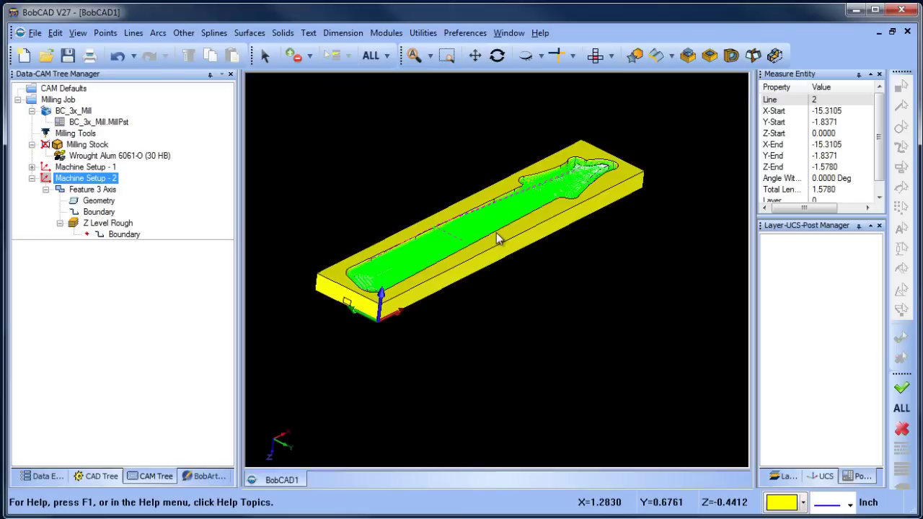
# Launch the cutting simulation, widen its viewport and turn on Workpiece Focus
pyautogui.click(386, 33)
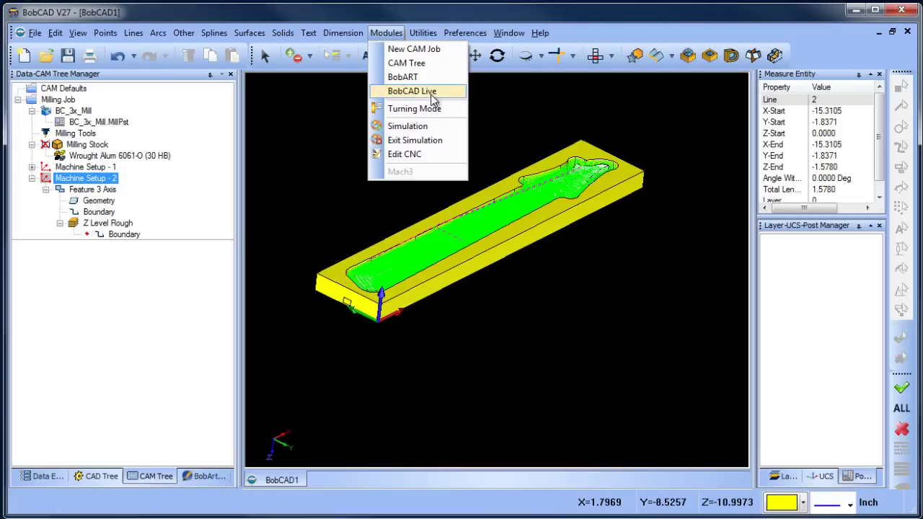
pyautogui.click(447, 134)
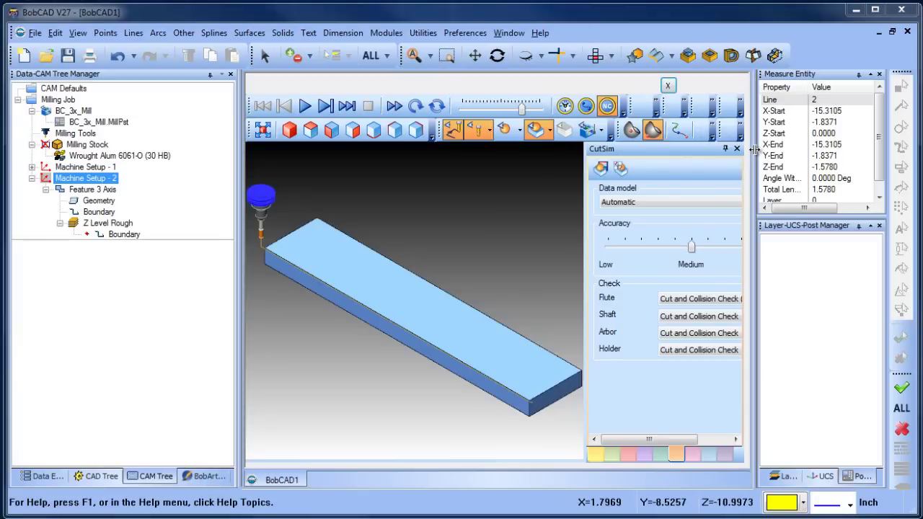
pyautogui.moveTo(755, 149); pyautogui.dragTo(869, 150)
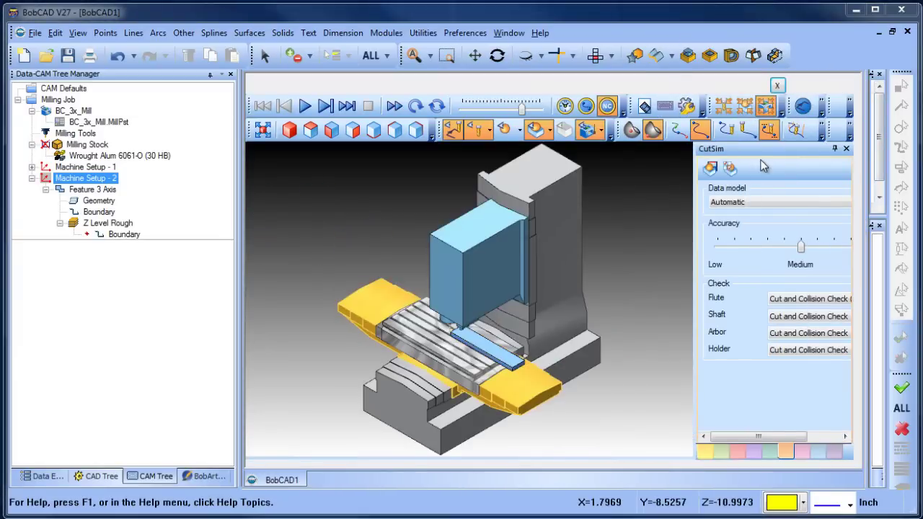
pyautogui.click(747, 107)
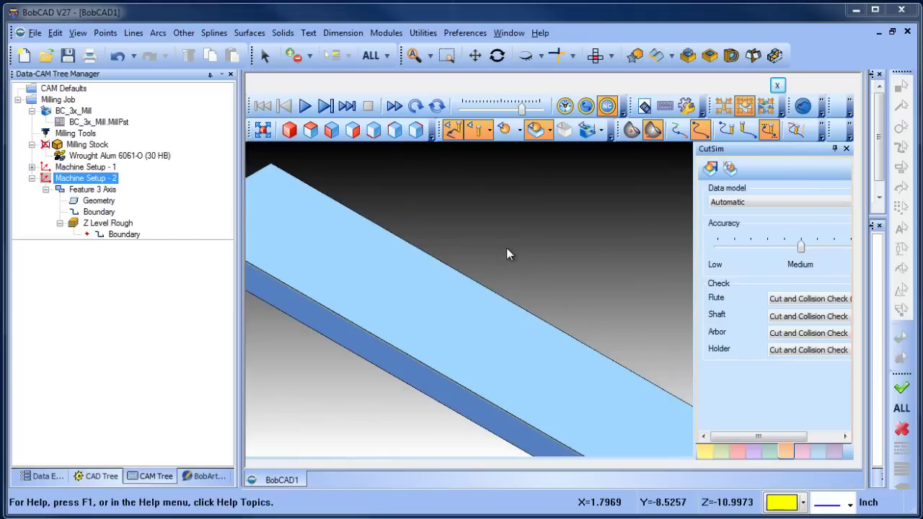
# Briefly play and pause the simulation, then rewind the stock to its uncut state
pyautogui.click(305, 107)
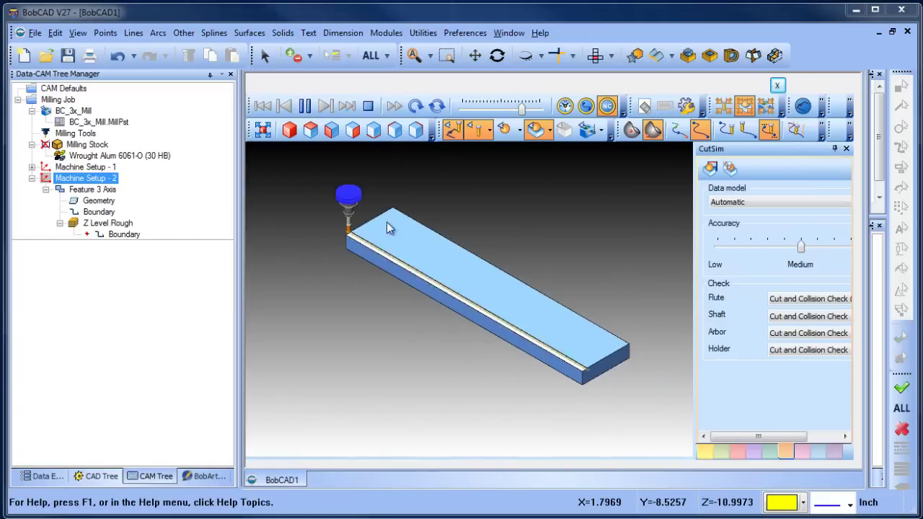
pyautogui.click(304, 106)
pyautogui.moveTo(461, 340); pyautogui.dragTo(592, 276, button='middle')
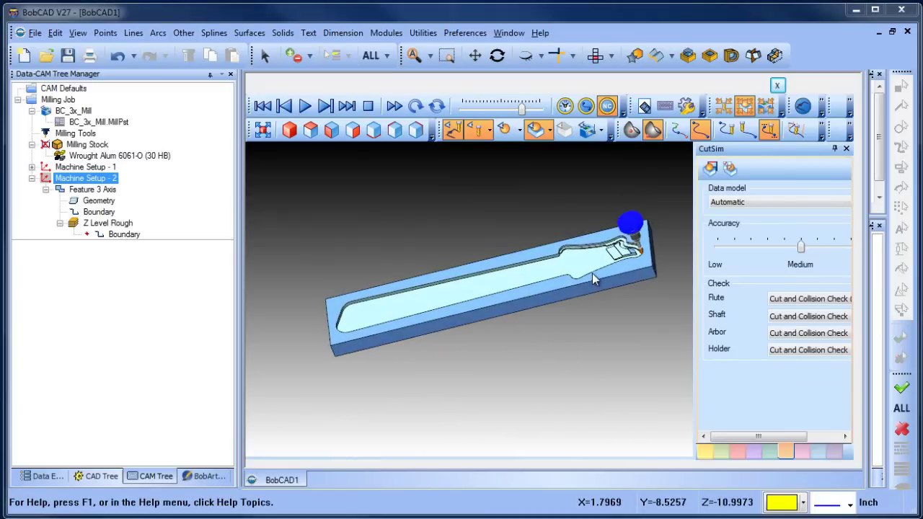
pyautogui.click(415, 106)
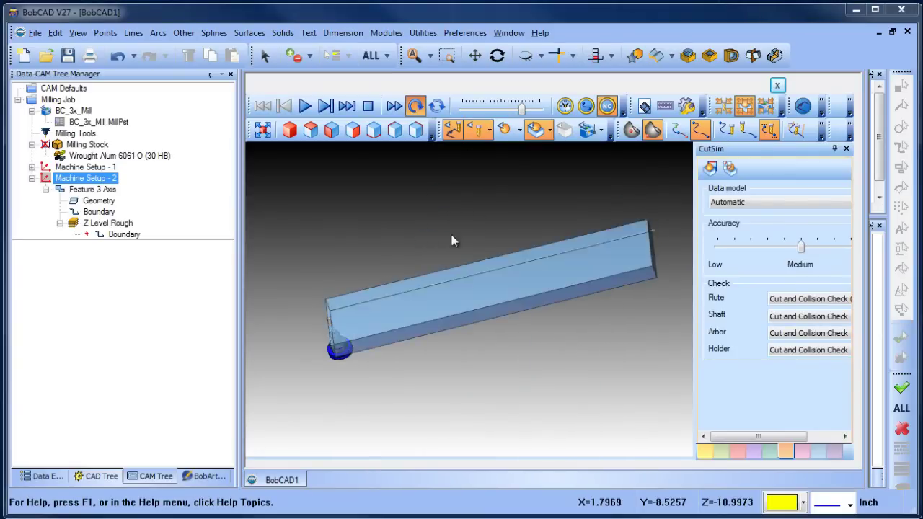
pyautogui.moveTo(431, 206); pyautogui.dragTo(410, 262, button='middle')
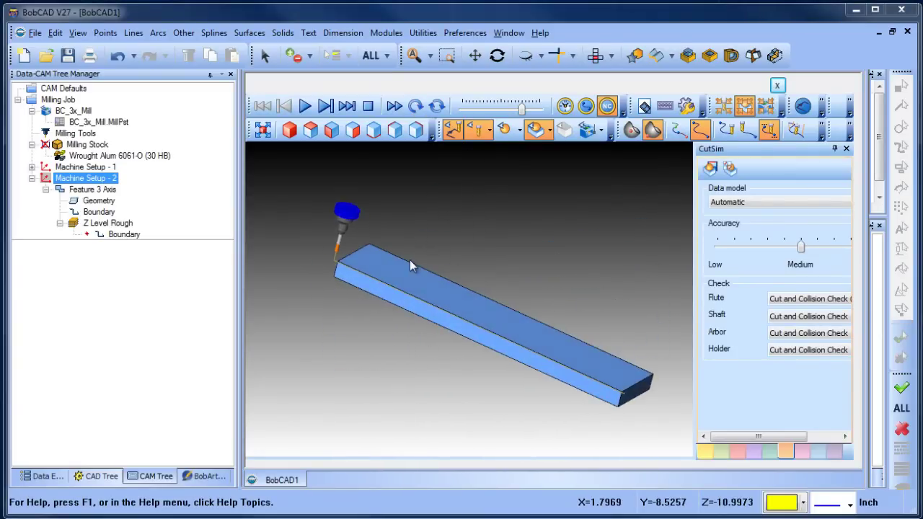
pyautogui.click(735, 455)
# From the Move List, jump to Op. 2 Z Level Rough and play it at adjusted speed
pyautogui.click(754, 454)
pyautogui.click(770, 454)
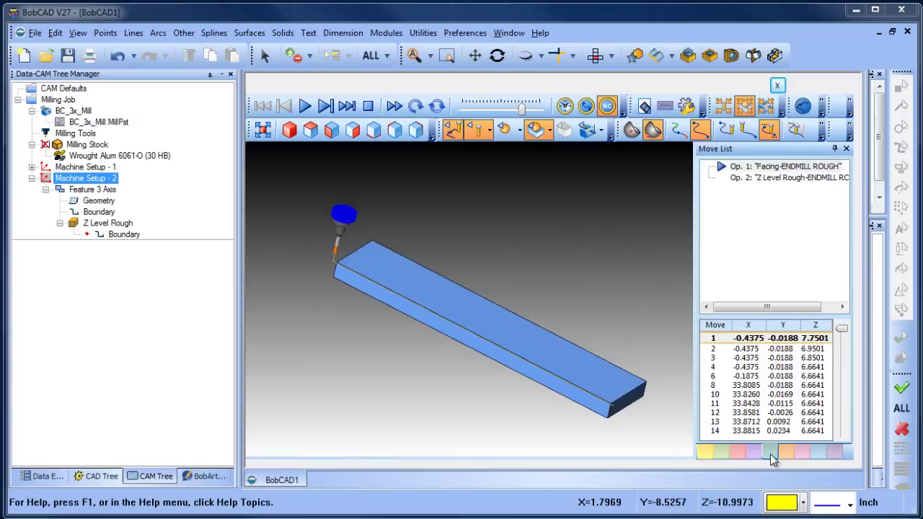
pyautogui.click(735, 183)
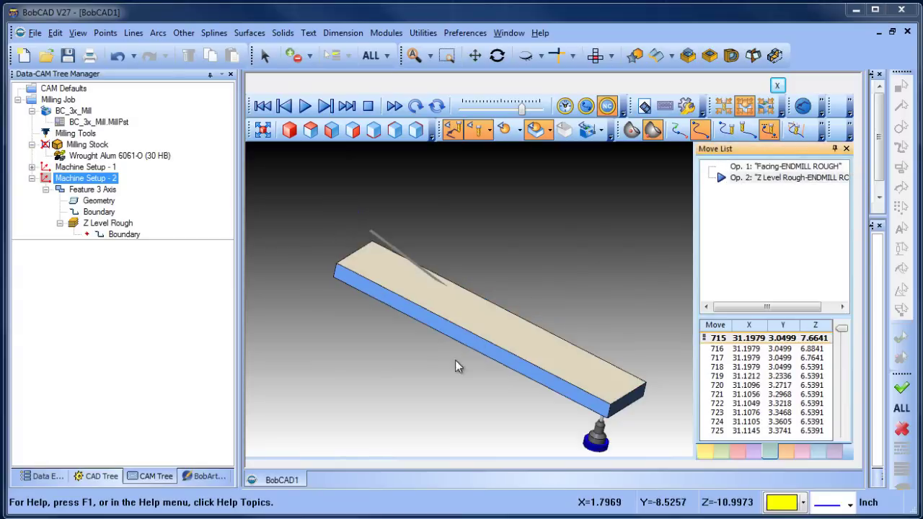
pyautogui.moveTo(423, 351); pyautogui.dragTo(489, 345, button='middle')
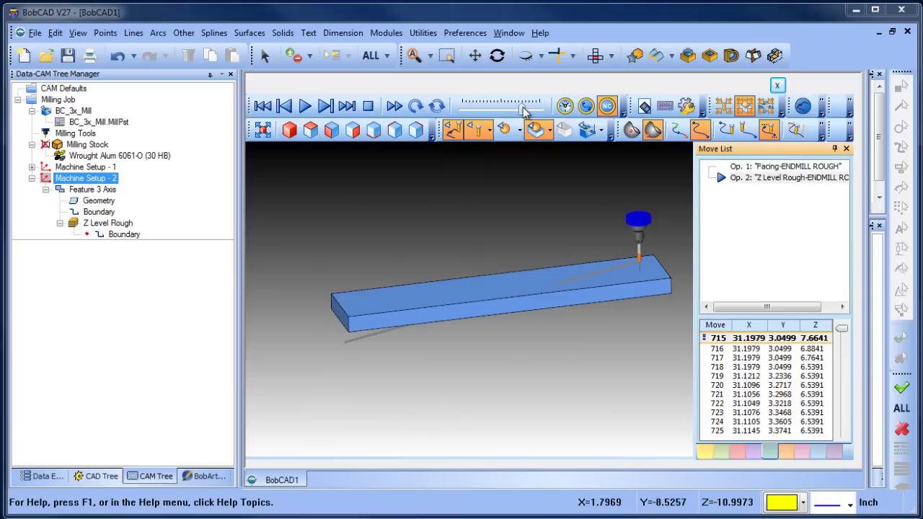
pyautogui.moveTo(523, 108); pyautogui.dragTo(486, 109)
pyautogui.click(305, 106)
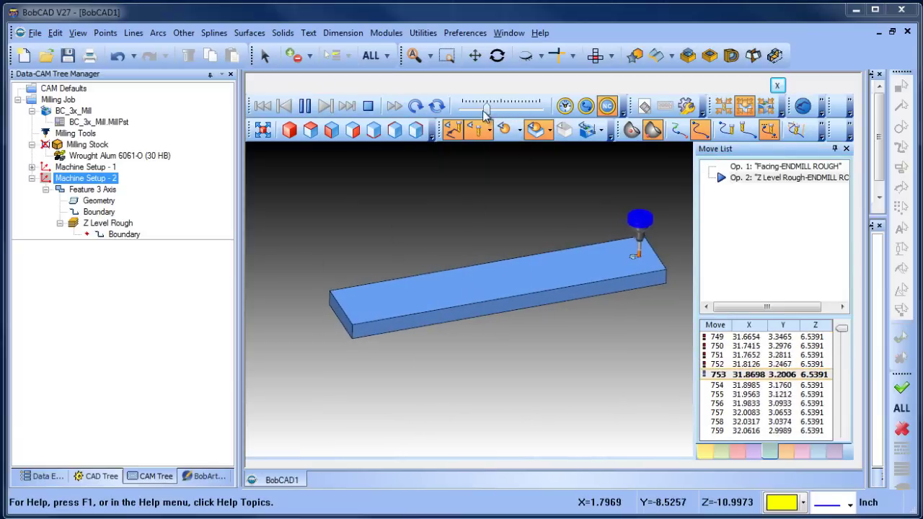
pyautogui.moveTo(487, 108); pyautogui.dragTo(514, 110)
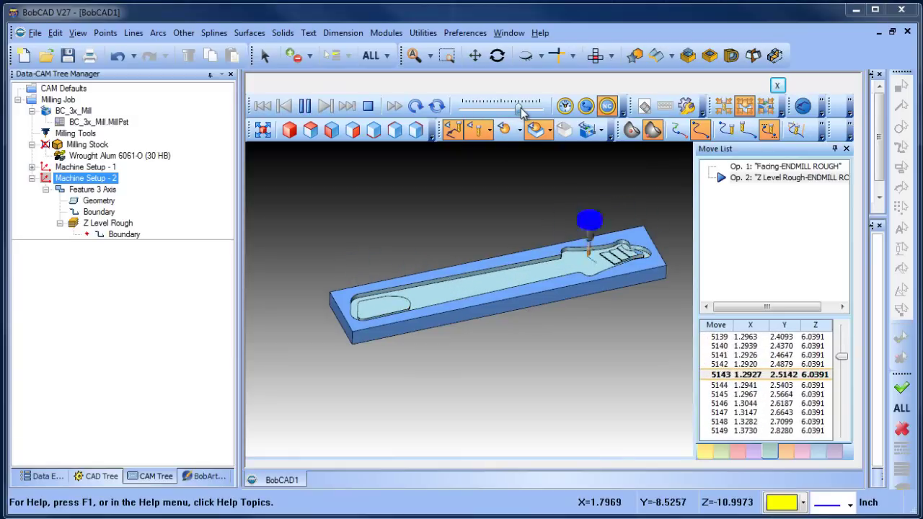
# Speed up the simulation to finish roughing, then zoom and orbit to inspect the pocket walls
pyautogui.moveTo(511, 108); pyautogui.dragTo(521, 109)
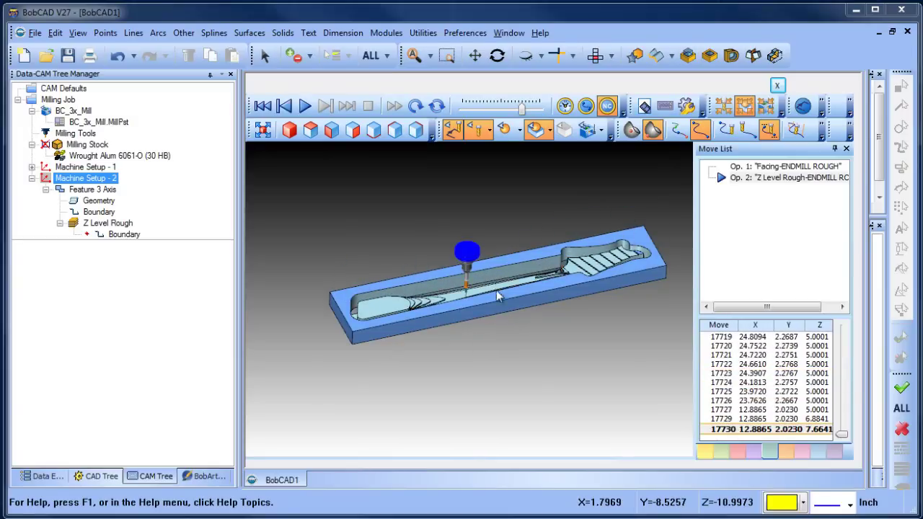
pyautogui.moveTo(498, 294); pyautogui.dragTo(500, 326, button='middle')
pyautogui.scroll(4, 342, 355)
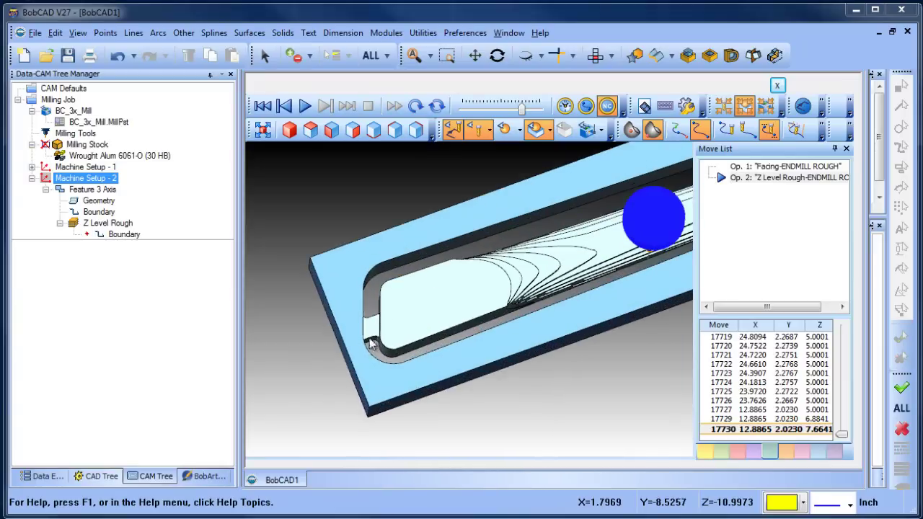
pyautogui.scroll(-4, 449, 324)
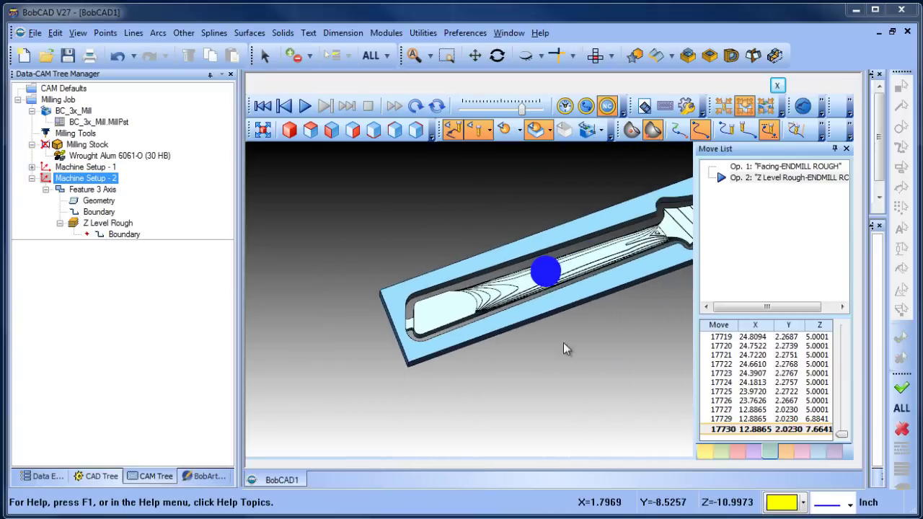
pyautogui.moveTo(565, 344); pyautogui.dragTo(482, 336, button='middle')
pyautogui.scroll(5, 482, 336)
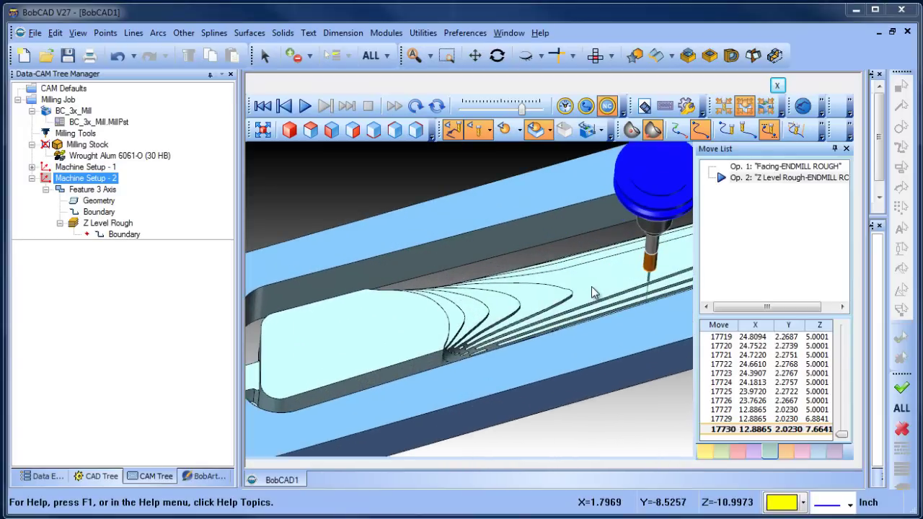
pyautogui.scroll(-5, 521, 285)
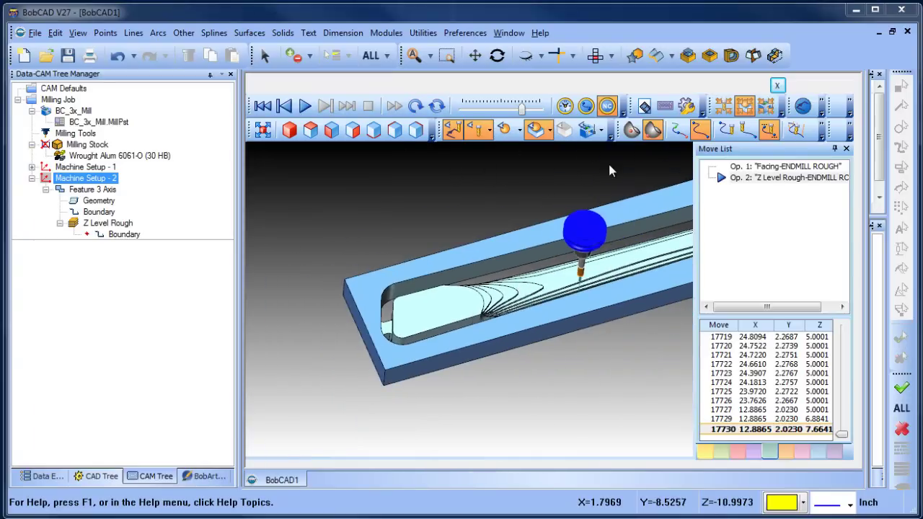
pyautogui.scroll(1, 498, 315)
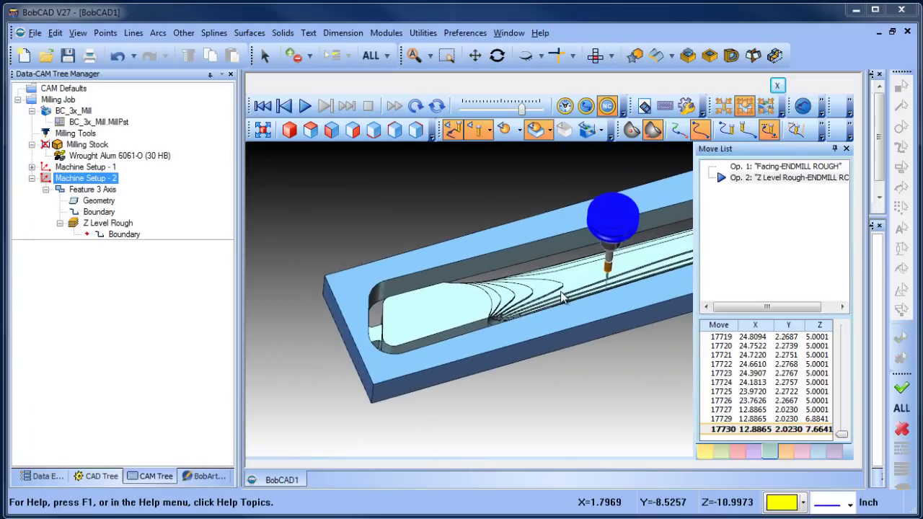
pyautogui.scroll(-4, 407, 317)
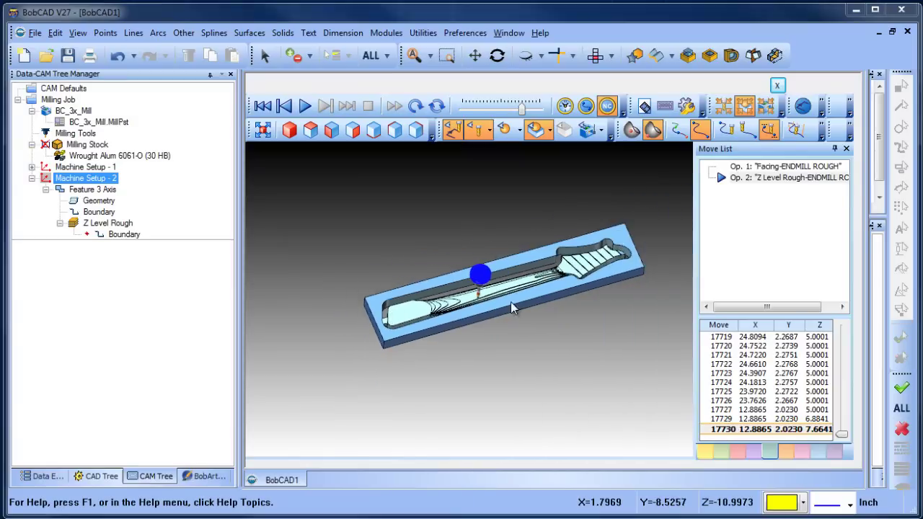
pyautogui.scroll(4, 568, 268)
pyautogui.moveTo(485, 302)
pyautogui.mouseDown(button='middle')
pyautogui.moveTo(499, 350)
pyautogui.moveTo(487, 308)
pyautogui.mouseUp(button='middle')
pyautogui.scroll(-5, 487, 308)
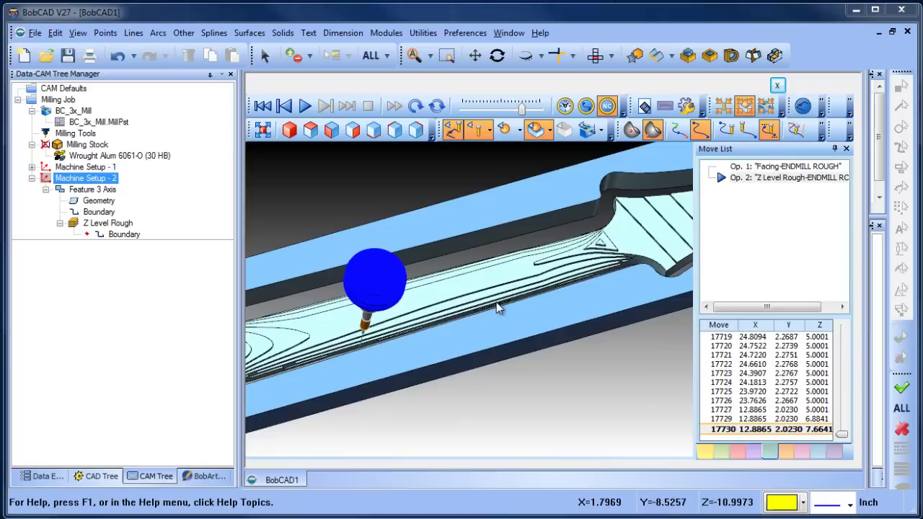
pyautogui.moveTo(546, 355)
pyautogui.mouseDown(button='middle')
pyautogui.moveTo(544, 338)
pyautogui.moveTo(546, 345)
pyautogui.mouseUp(button='middle')
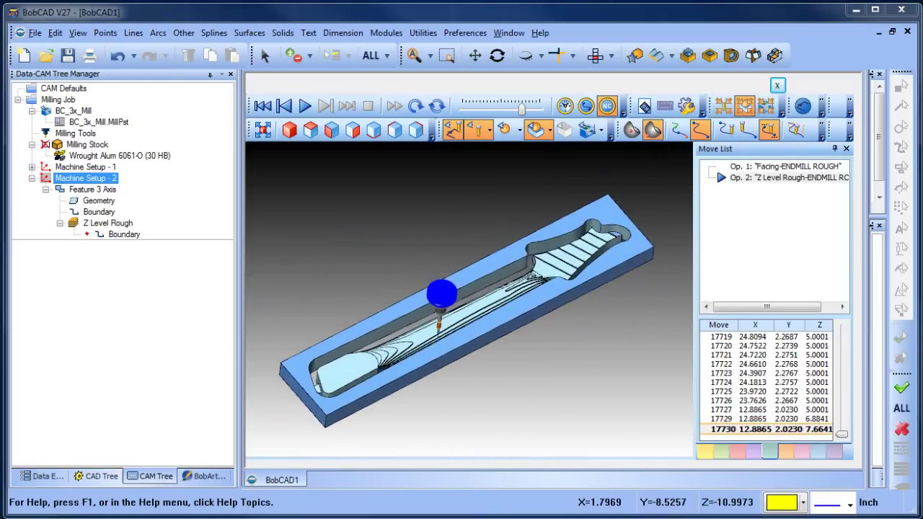